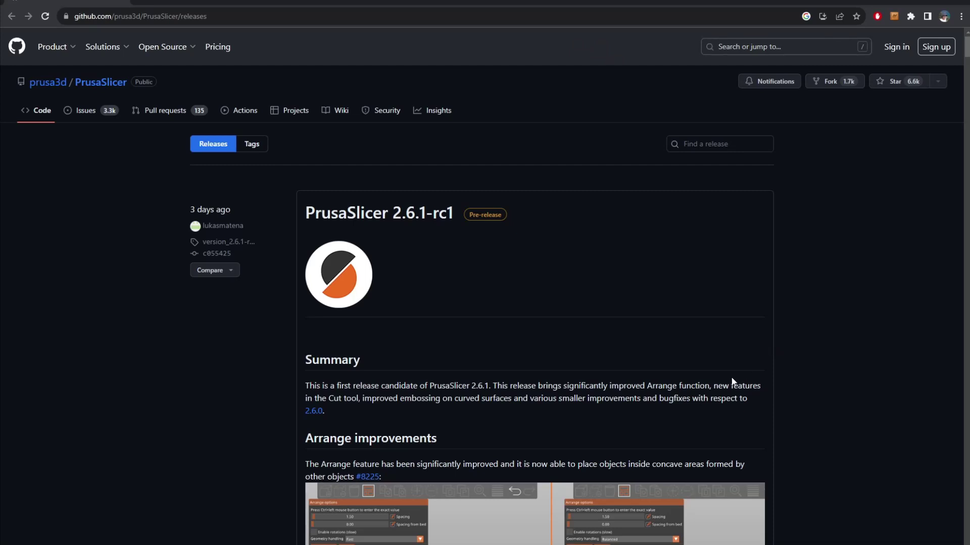
Scroll through the PrusaSlicer 2.6.1-rc1 release notes on arrange, cut and emboss improvements
scroll(657, 399, "down", 3)
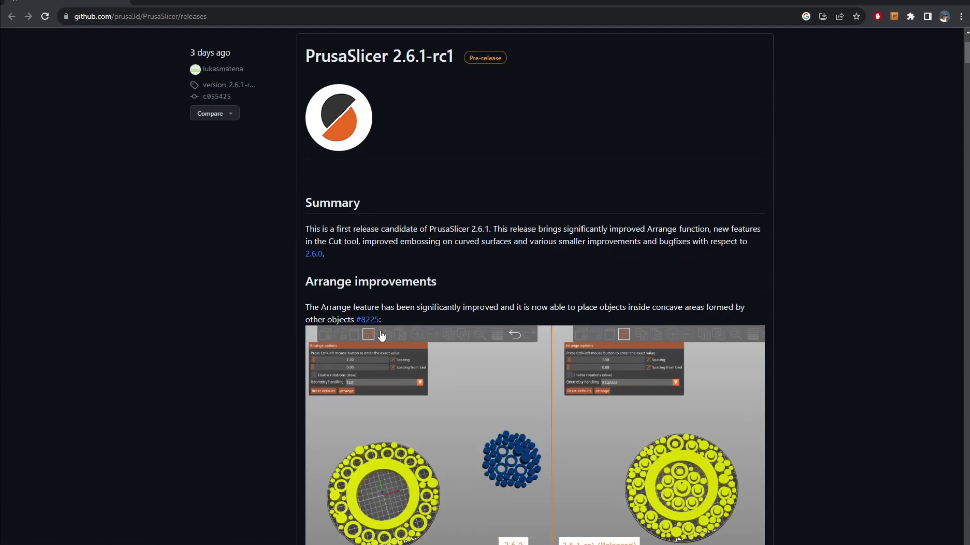
scroll(384, 339, "down", 5)
scroll(388, 356, "down", 9)
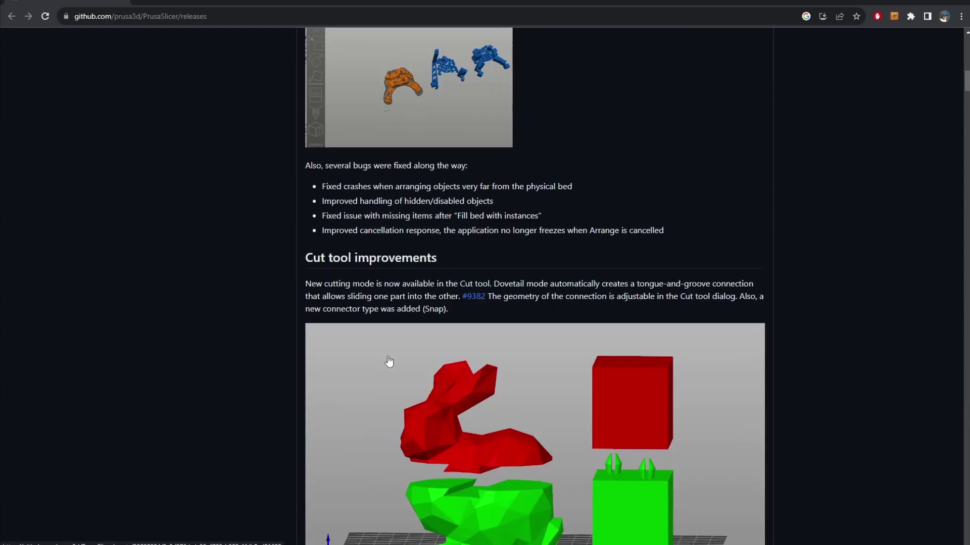
scroll(399, 334, "down", 8)
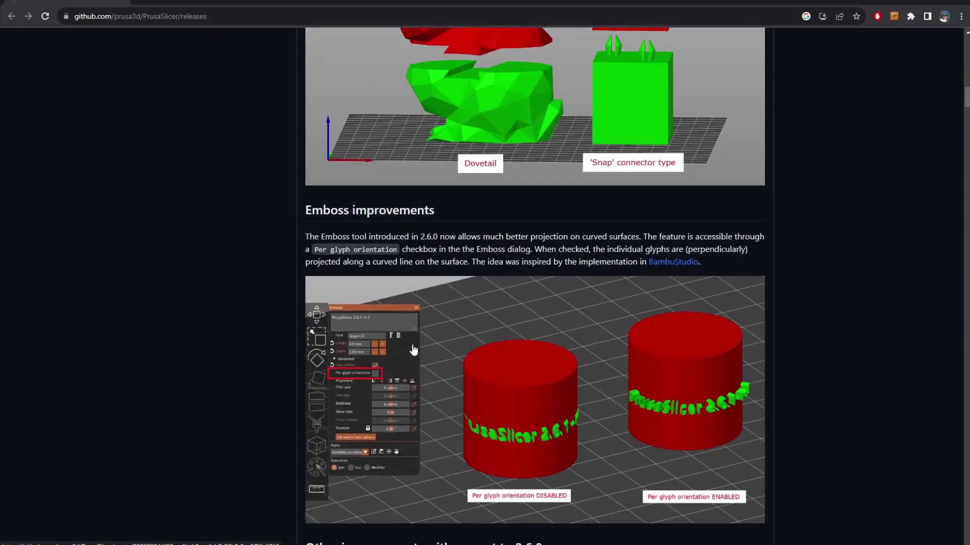
scroll(413, 349, "down", 8)
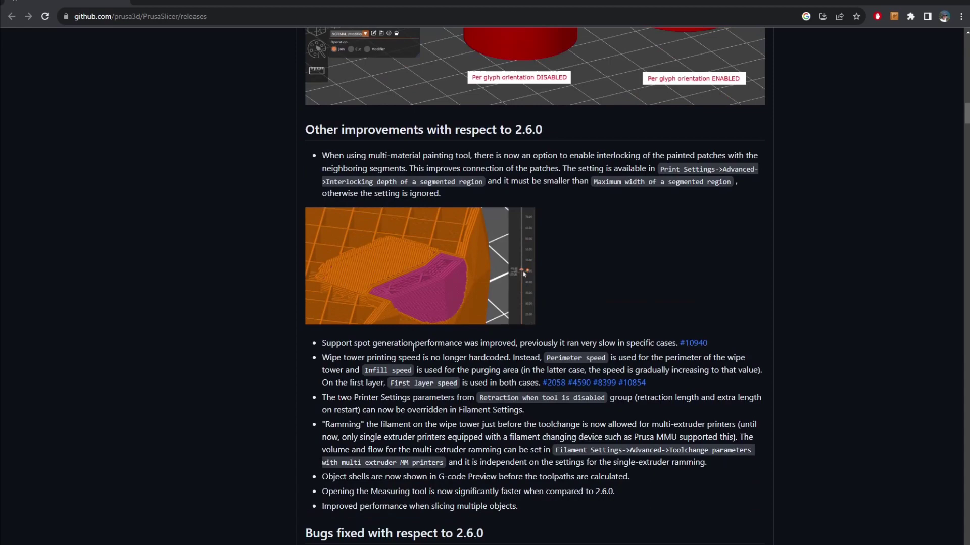
scroll(413, 348, "up", 11)
scroll(413, 346, "up", 8)
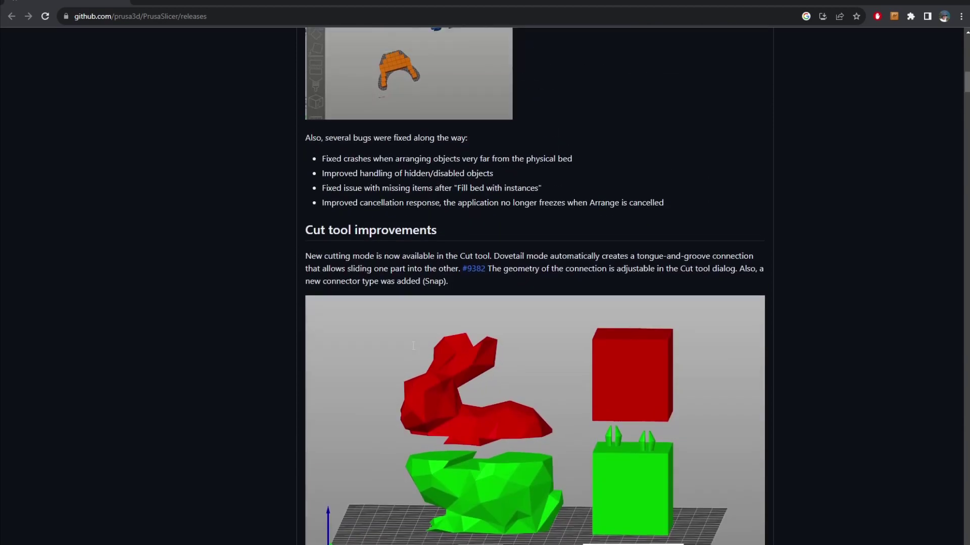
scroll(451, 328, "down", 2)
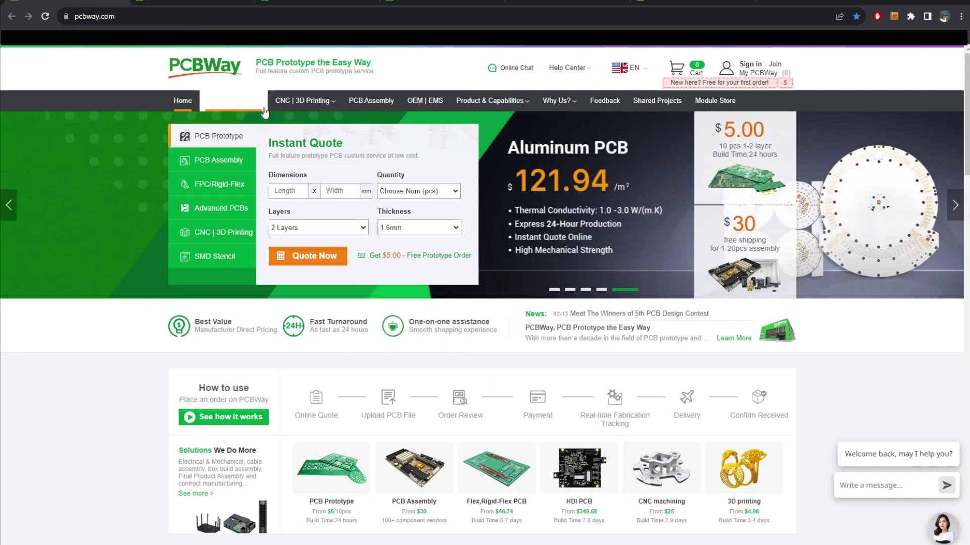
Browse PCBWay's PCB instant quote form, then view the CNC machining quote page
left_click(222, 2)
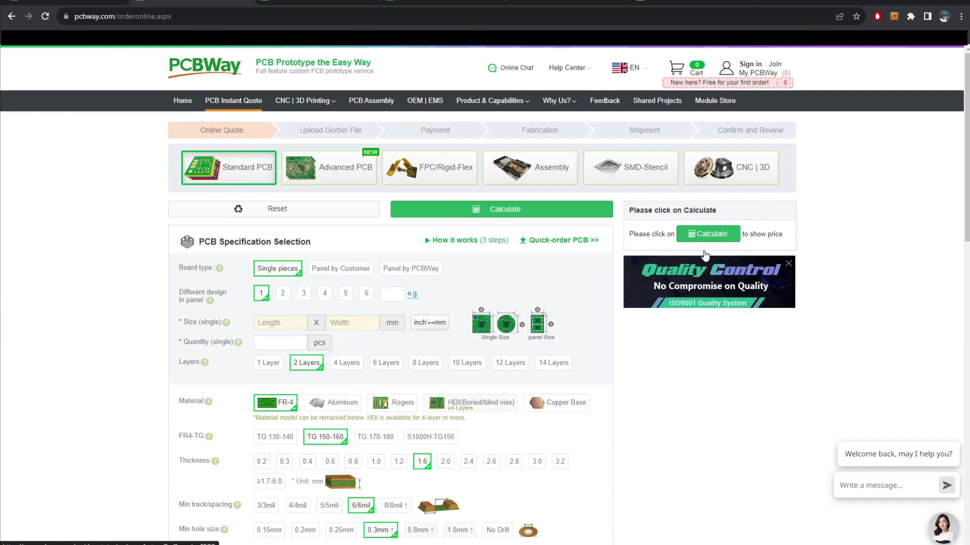
scroll(581, 491, "down", 2)
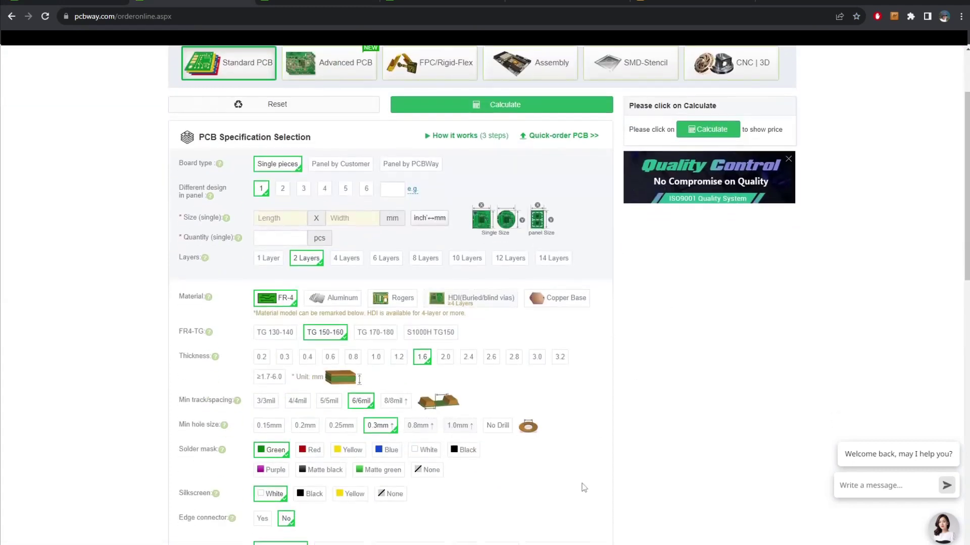
scroll(580, 483, "up", 2)
scroll(506, 470, "down", 2)
scroll(536, 455, "up", 2)
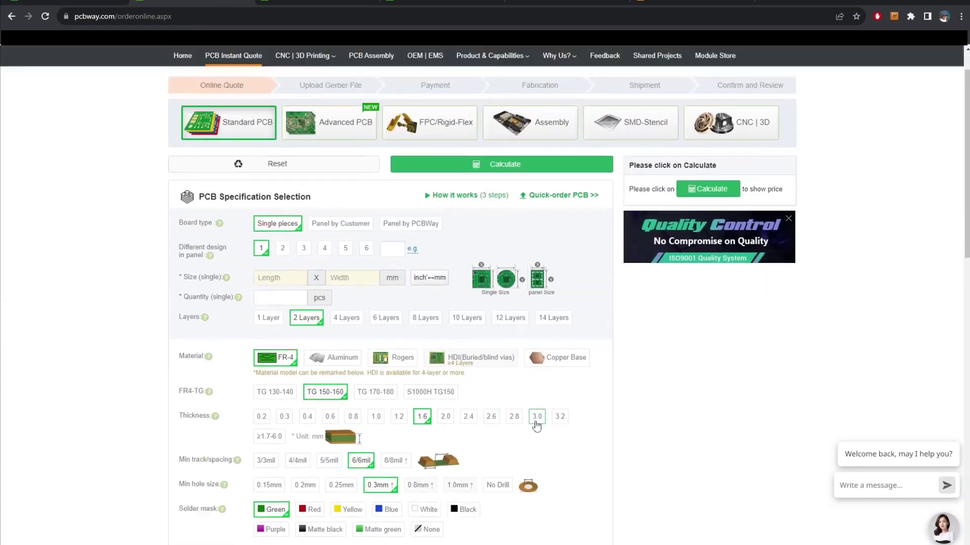
left_click(274, 4)
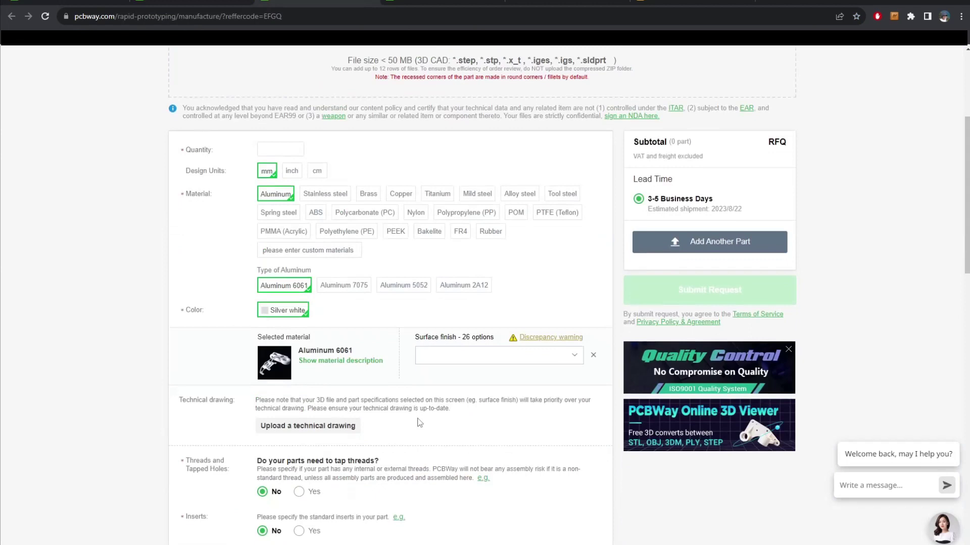
scroll(420, 425, "down", 1)
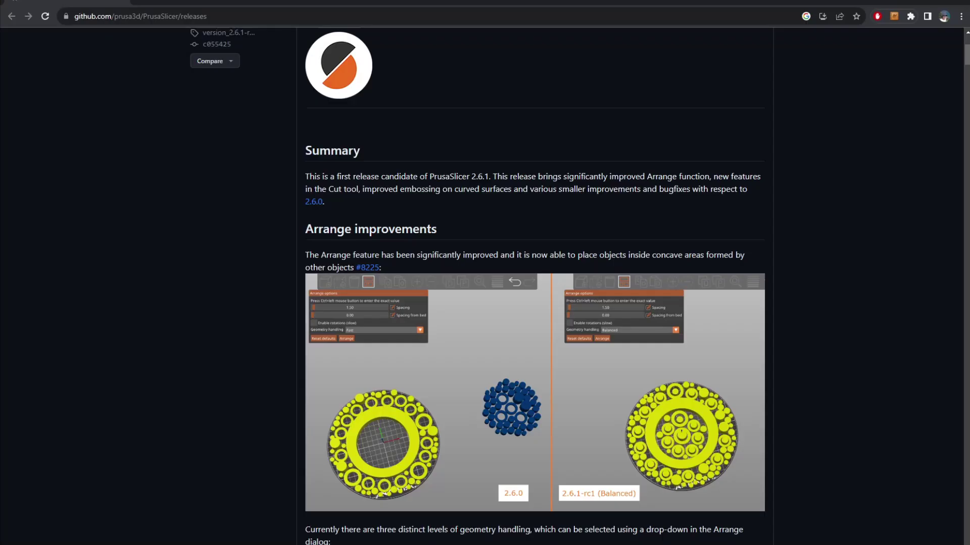
scroll(581, 427, "down", 20)
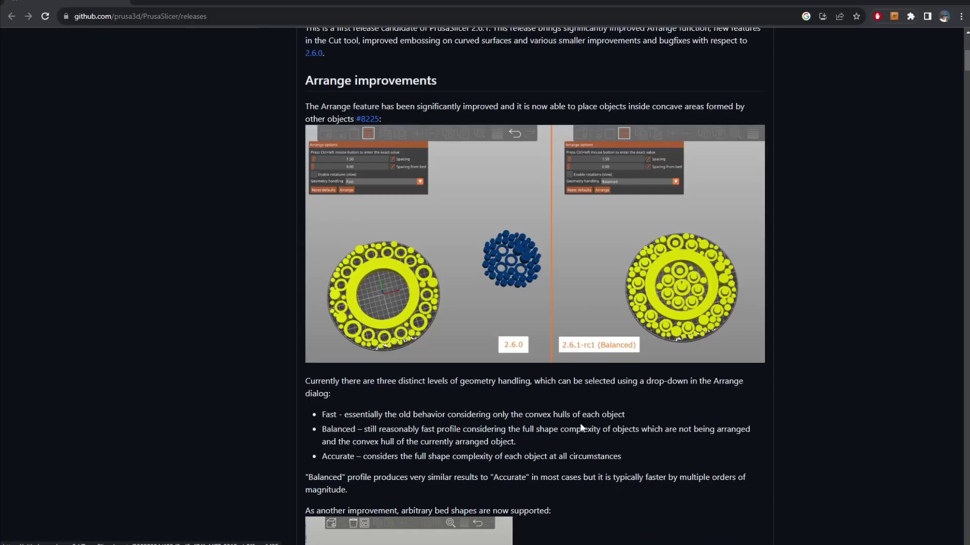
scroll(619, 418, "down", 20)
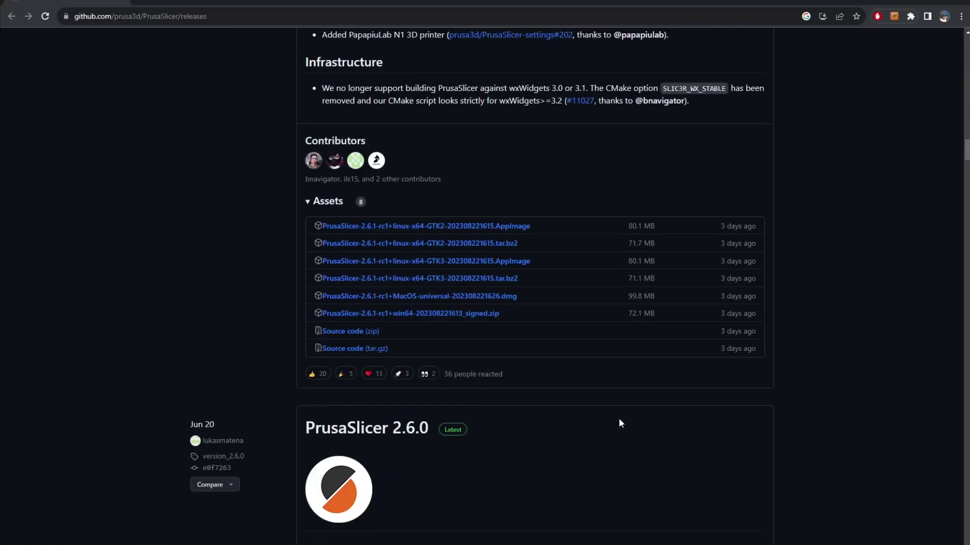
scroll(450, 356, "up", 2)
scroll(436, 345, "up", 3)
scroll(436, 354, "down", 5)
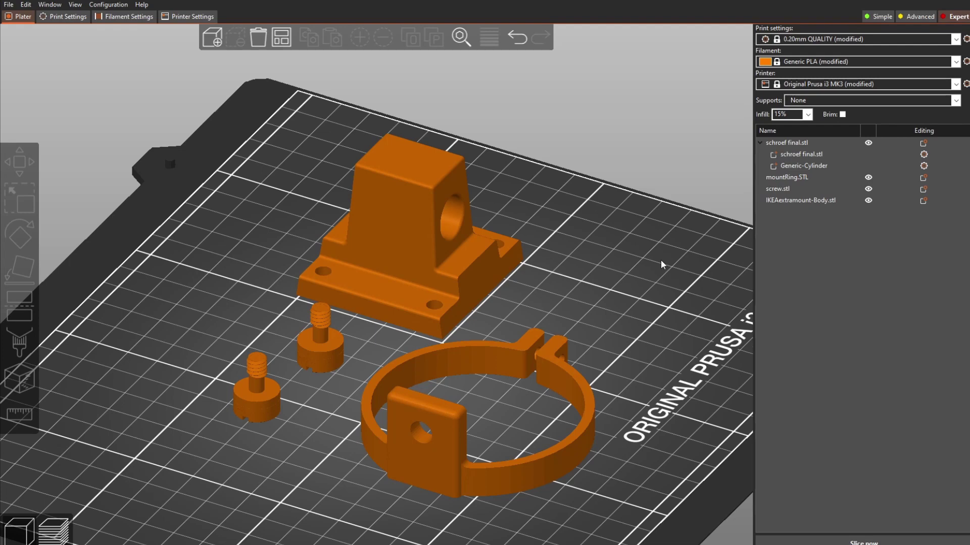
Select the IKEA mount body, start a cut at Z 21 mm, and choose Dovetail mode
left_click(384, 226)
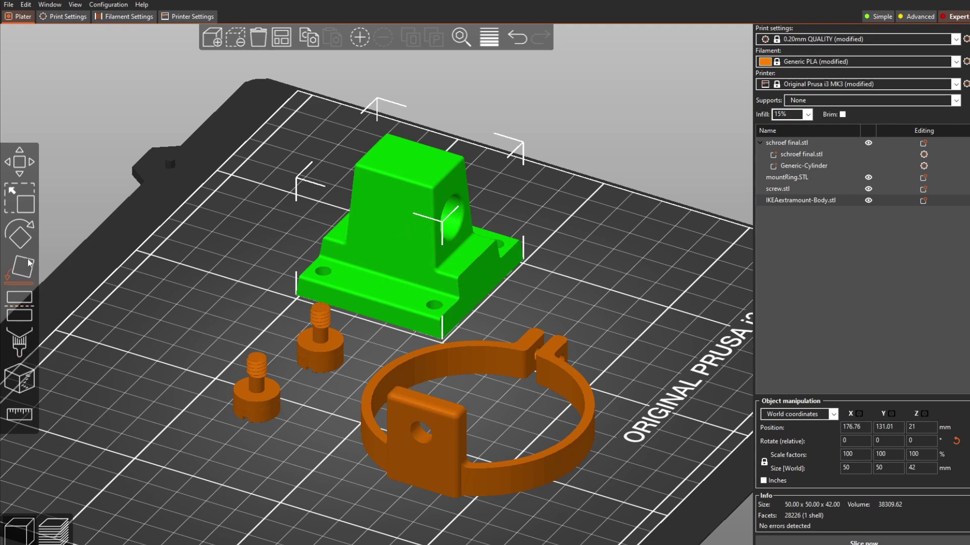
left_click(19, 306)
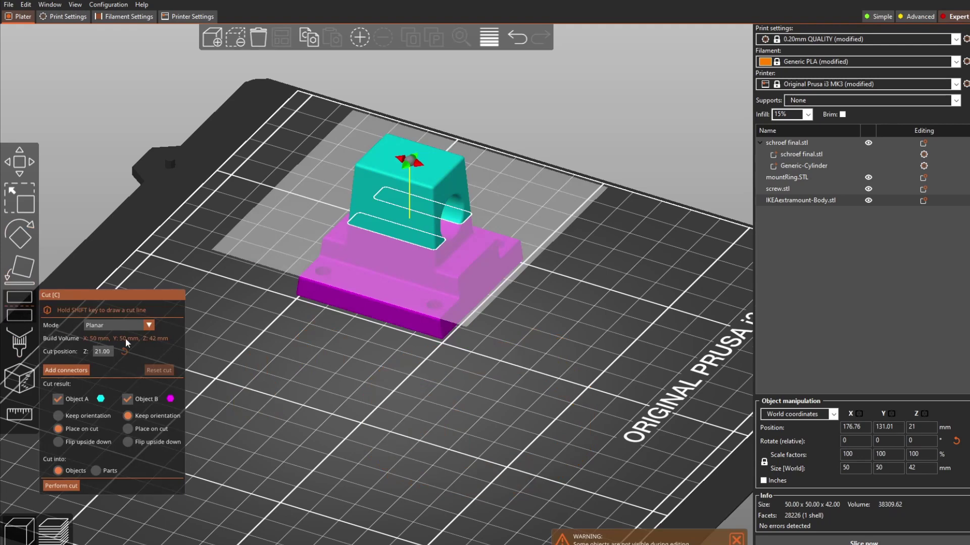
left_click(149, 325)
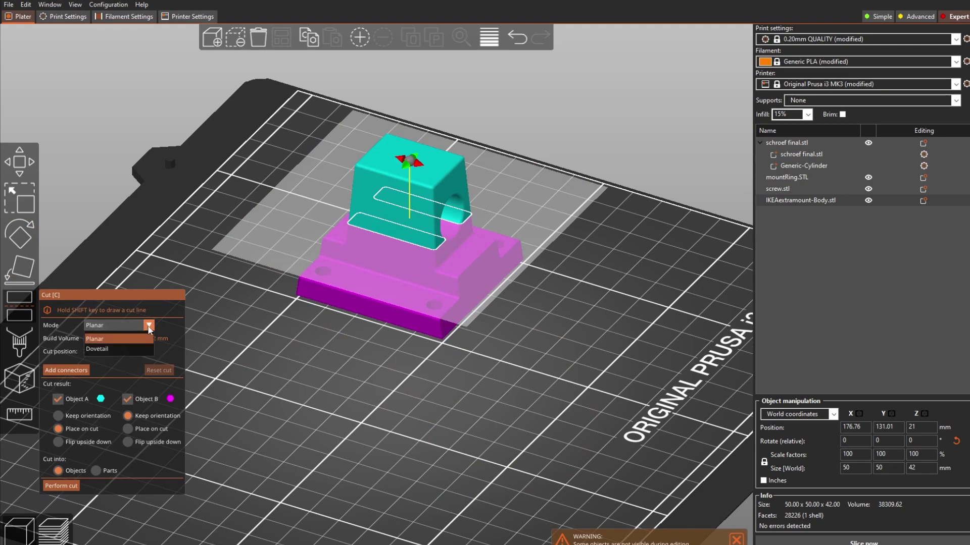
left_click(116, 349)
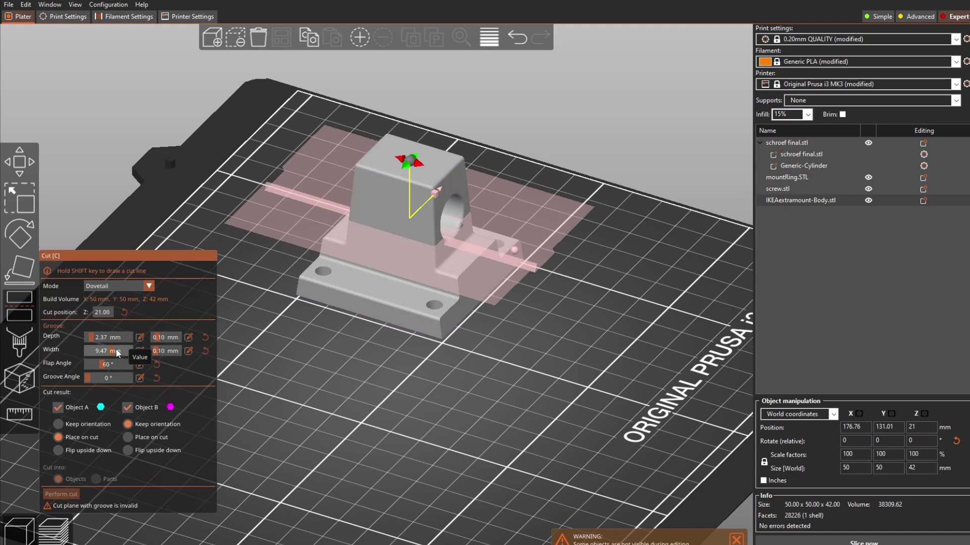
left_click_drag(487, 437, 444, 341)
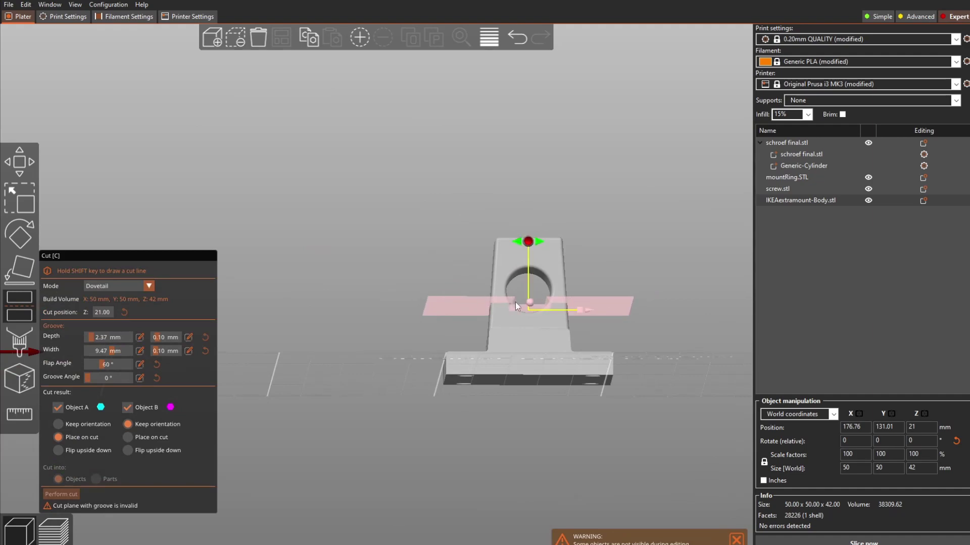
mouse_move(636, 335)
left_mouse_down()
mouse_move(670, 329)
mouse_move(628, 337)
mouse_move(633, 333)
left_mouse_up()
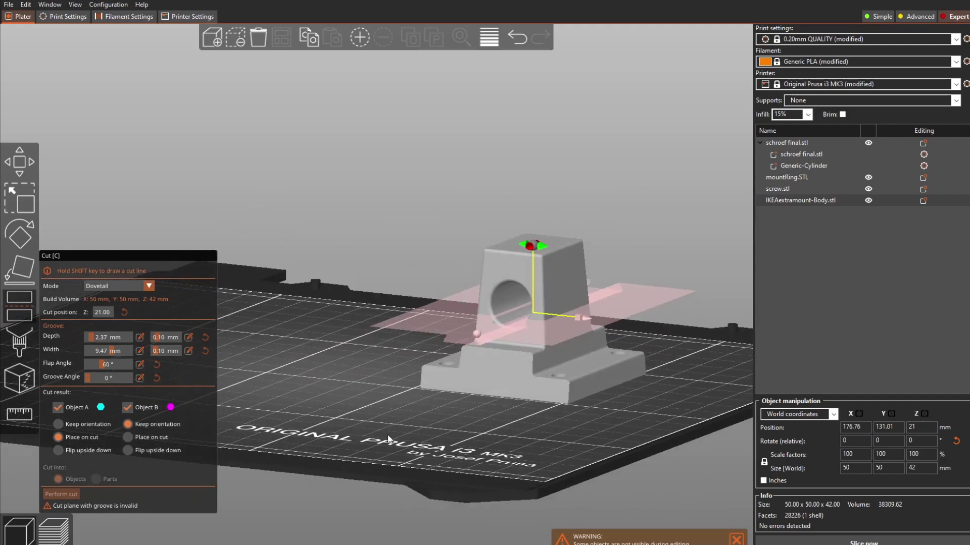
left_click_drag(388, 440, 419, 419)
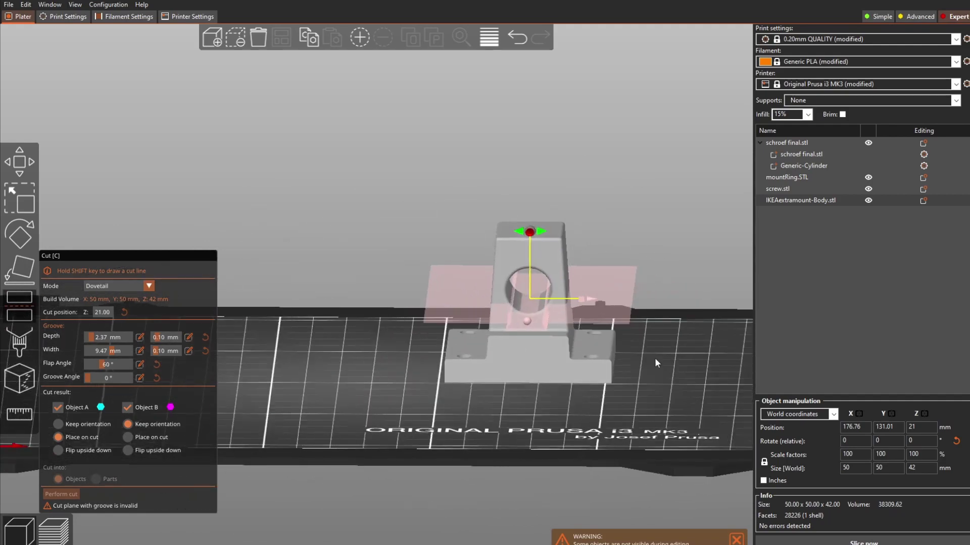
left_click_drag(654, 358, 628, 378)
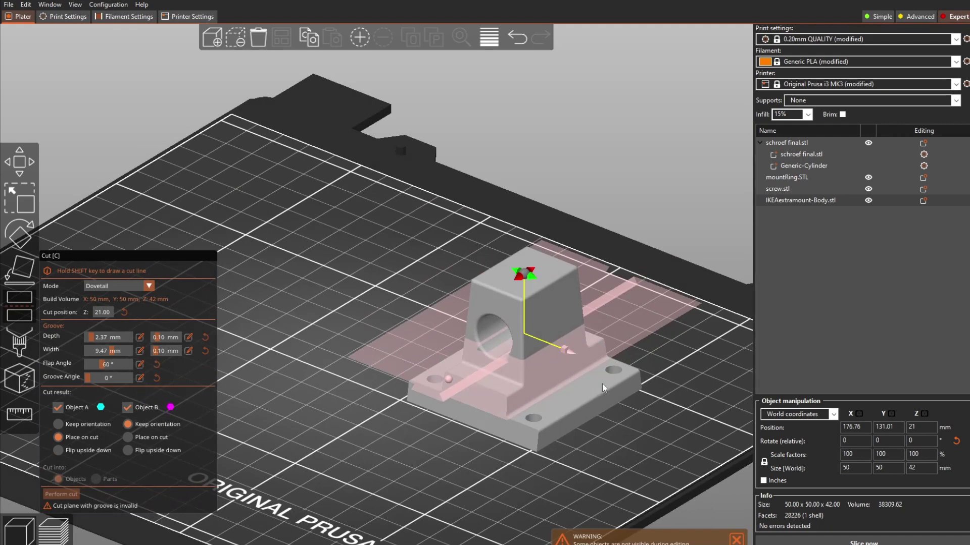
left_click_drag(386, 423, 503, 350)
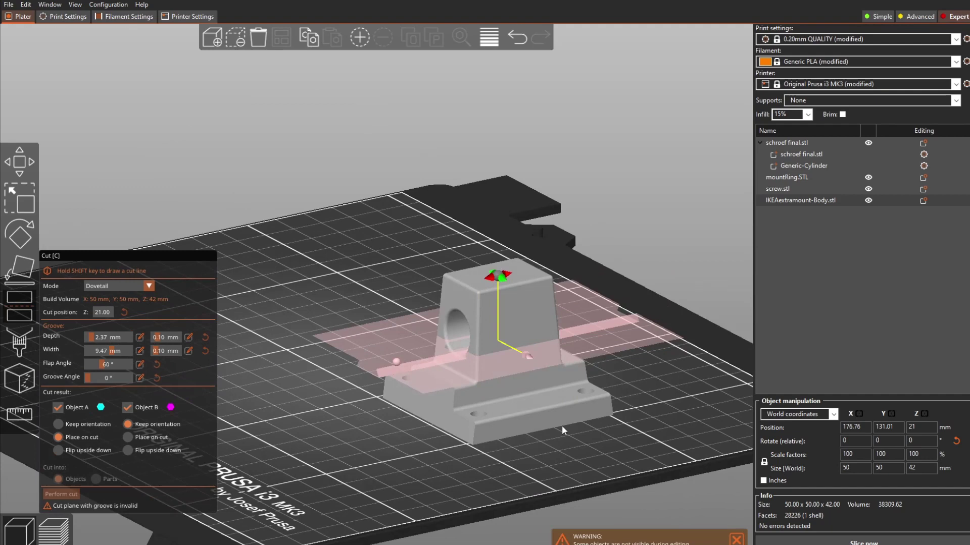
scroll(561, 425, "up", 2)
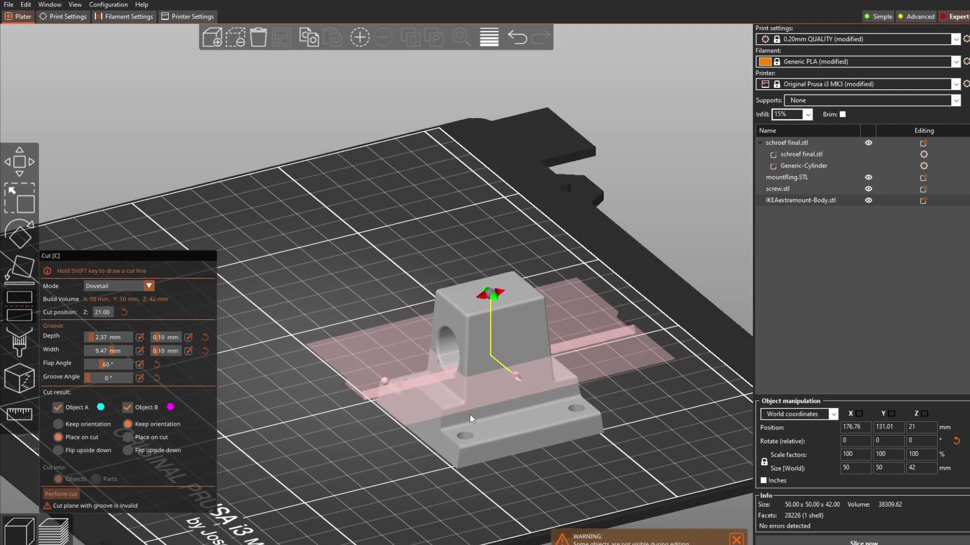
mouse_move(384, 382)
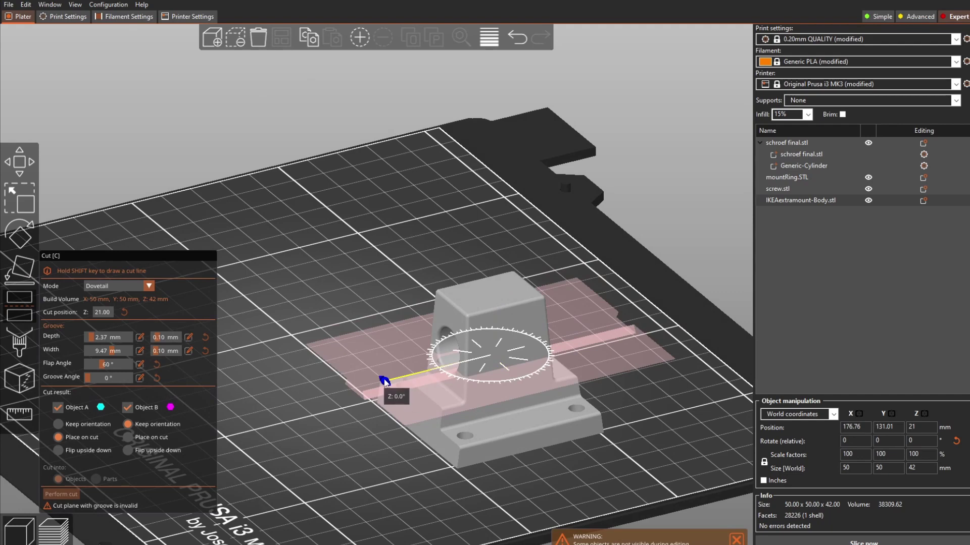
Rotate the dovetail cut plane 90° around Z and inspect the preview from several angles
left_click_drag(383, 382, 509, 371)
left_click_drag(421, 472, 375, 470)
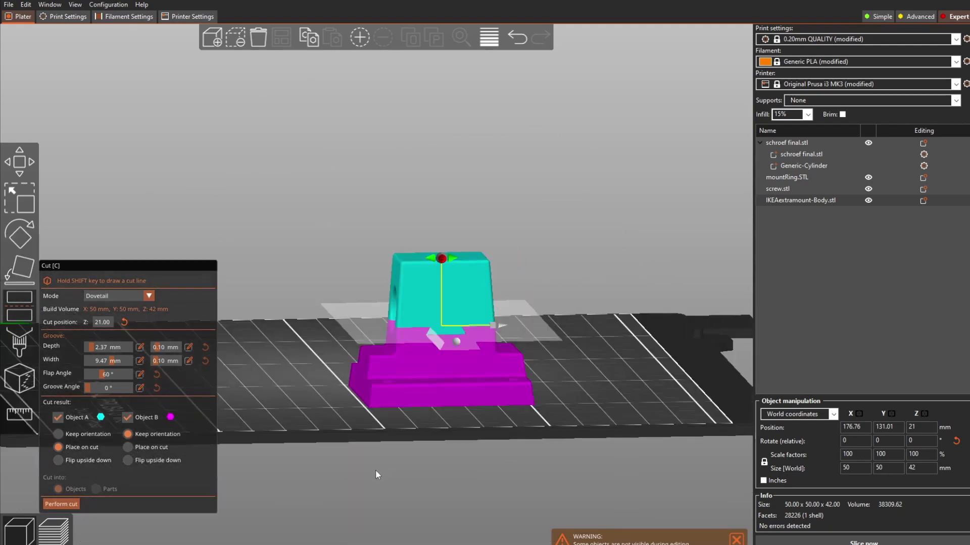
left_click_drag(588, 392, 608, 397)
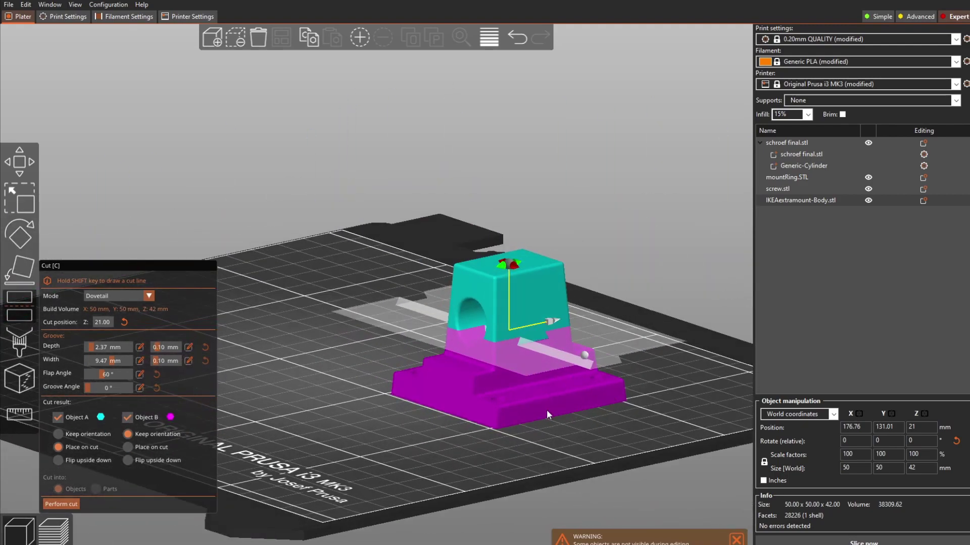
left_click_drag(548, 411, 507, 451)
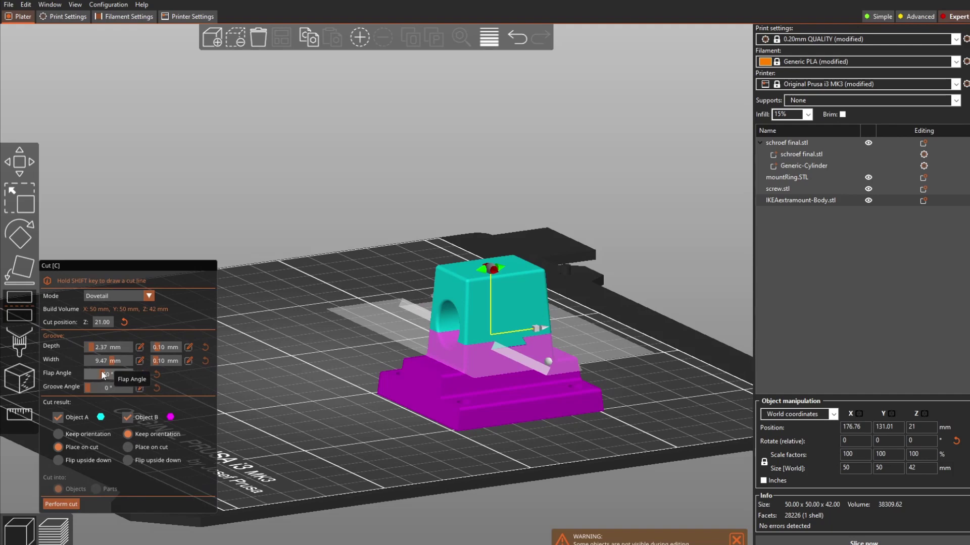
Flip the cut plane, perform the dovetail cut, and nudge the parts right on the bed
left_click(524, 343)
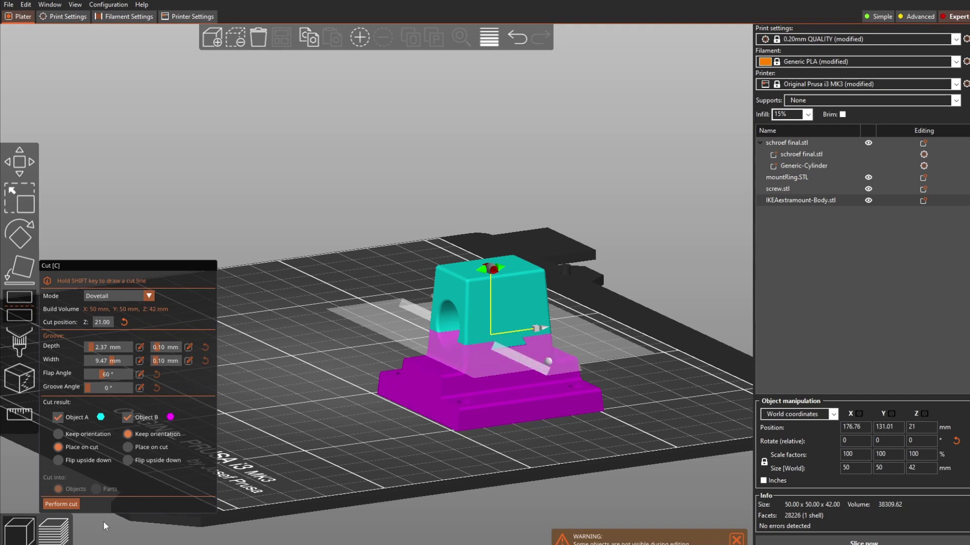
left_click(62, 504)
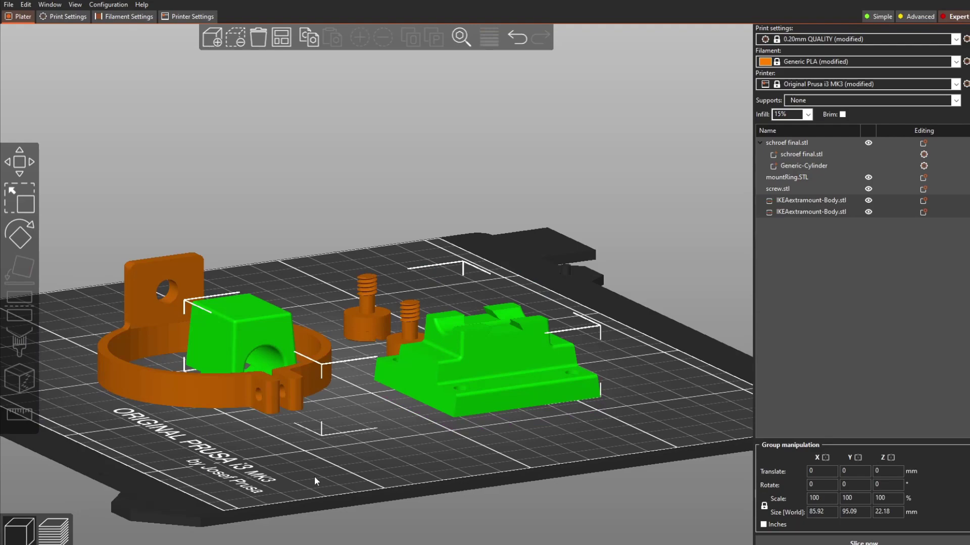
scroll(314, 477, "up", 2)
mouse_move(299, 390)
left_mouse_down()
mouse_move(380, 367)
mouse_move(292, 398)
mouse_move(314, 402)
mouse_move(314, 386)
left_mouse_up()
Lay the cube-shaped top piece flat on a face and move it onto the base
left_click(550, 478)
left_click_drag(333, 476, 441, 454)
left_click(483, 394)
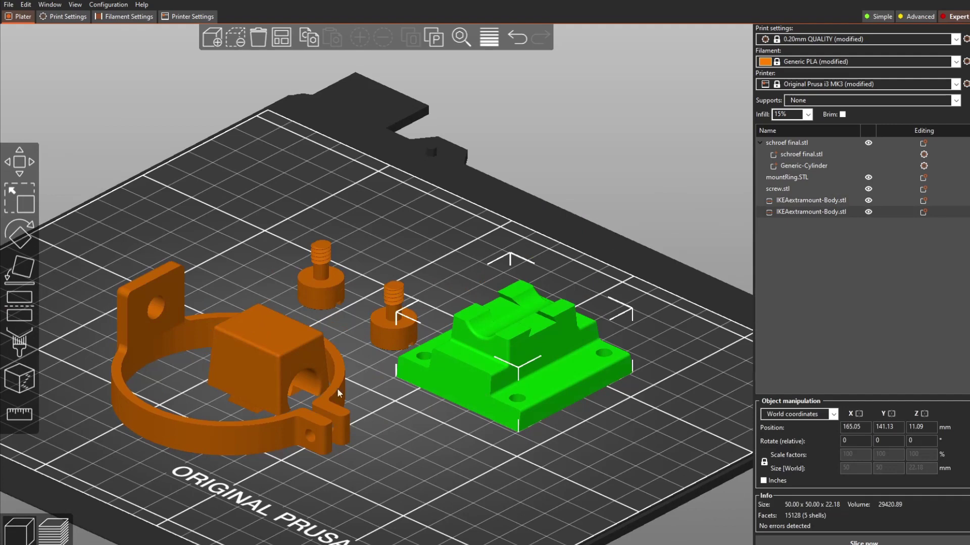
left_click(275, 344)
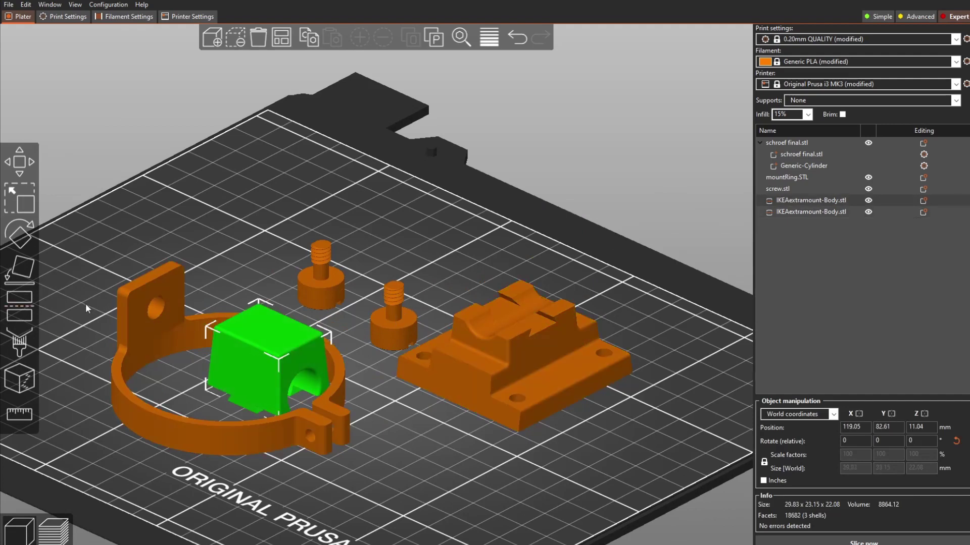
left_click(24, 273)
left_click(269, 328)
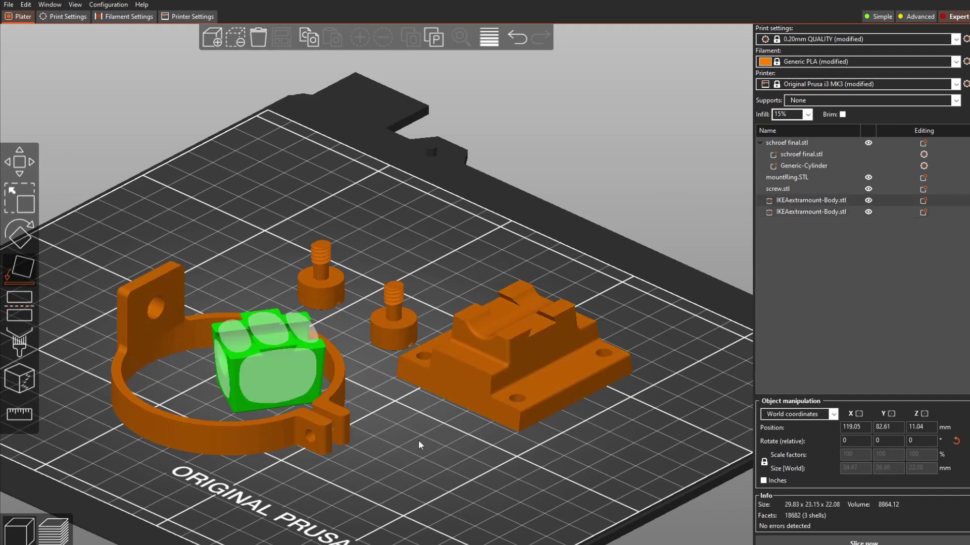
left_click(419, 440)
left_click_drag(251, 364, 573, 397)
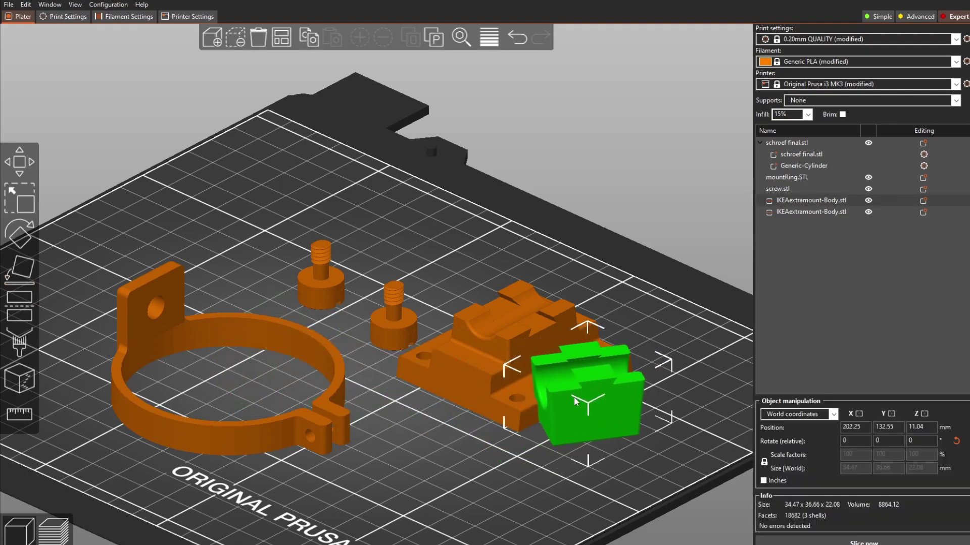
Reposition the top piece beside the base
left_click_drag(622, 455, 449, 486)
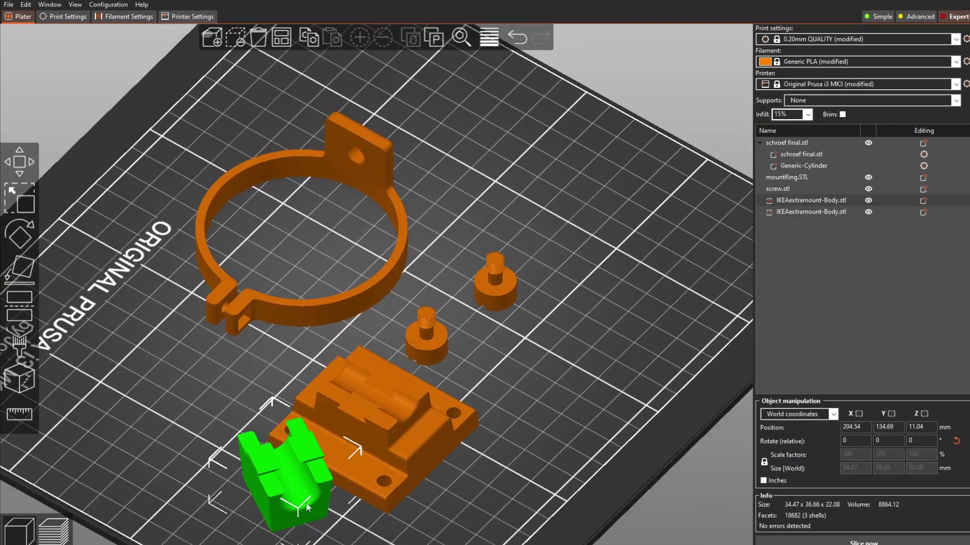
scroll(200, 445, "up", 2)
left_click_drag(200, 444, 216, 425)
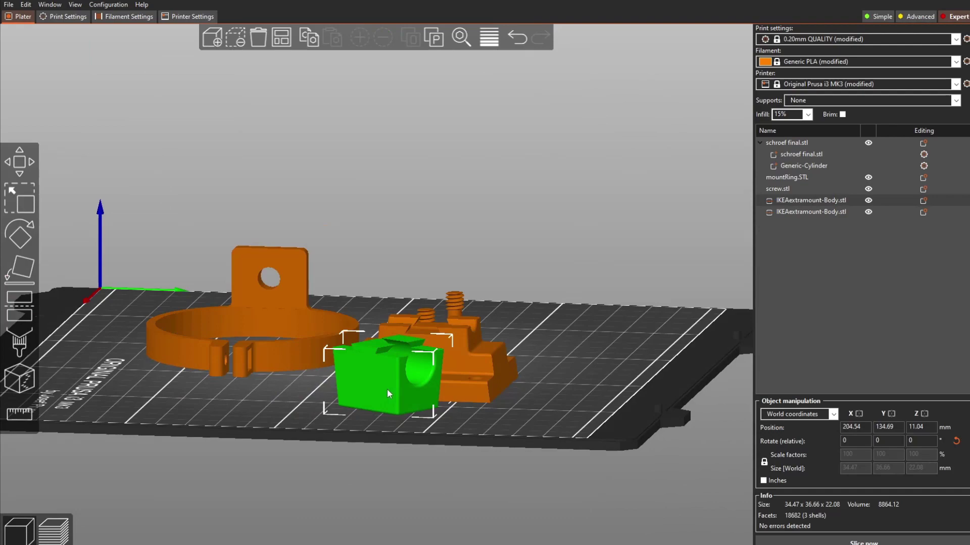
left_click_drag(387, 388, 485, 449)
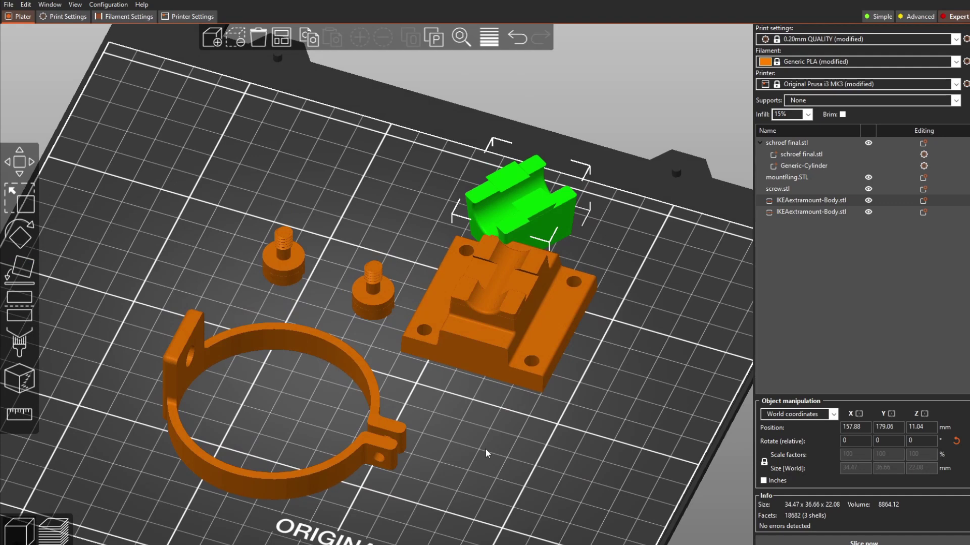
Undo the moves and the cut so the mount body is one uncut object again
key("ctrl+z")
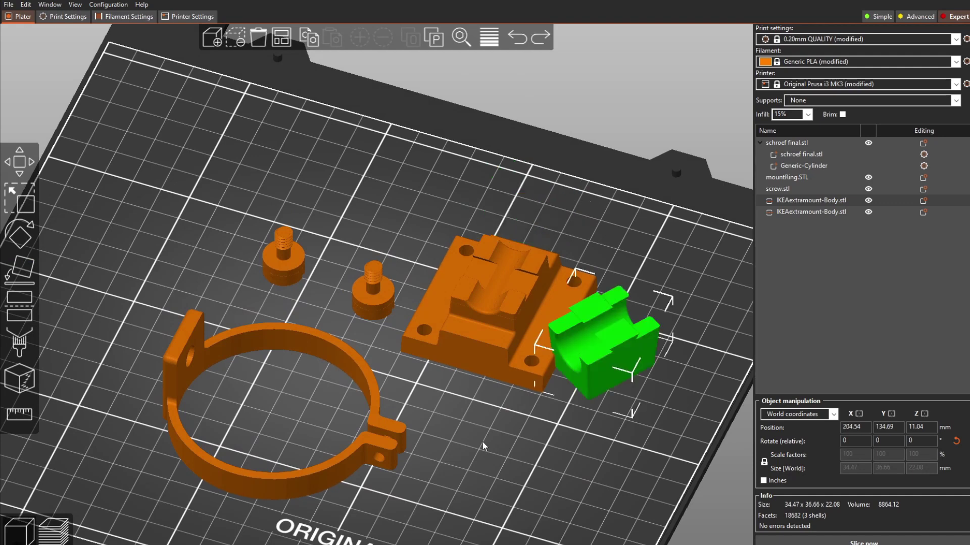
key("ctrl+z")
key("ctrl+z")
key("ctrl+z")
key("f")
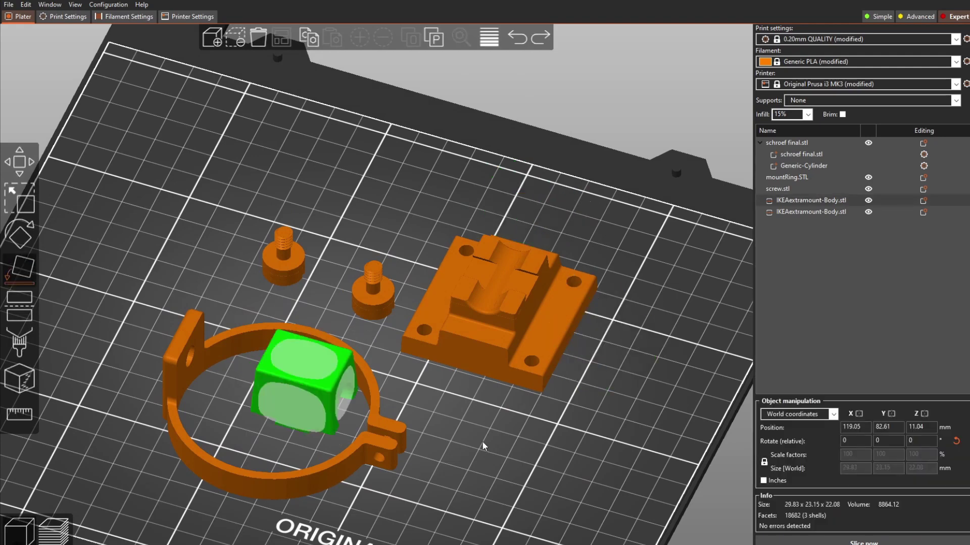
key("ctrl+z")
key("ctrl+z")
key("ctrl+z")
key("ctrl+z")
key("ctrl+z")
key("ctrl+z")
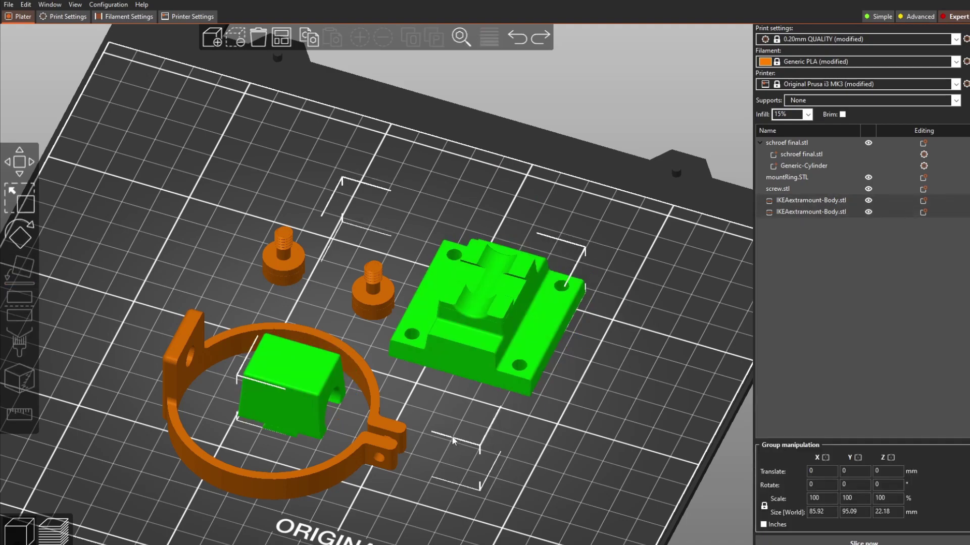
left_click_drag(472, 444, 531, 469)
key("0")
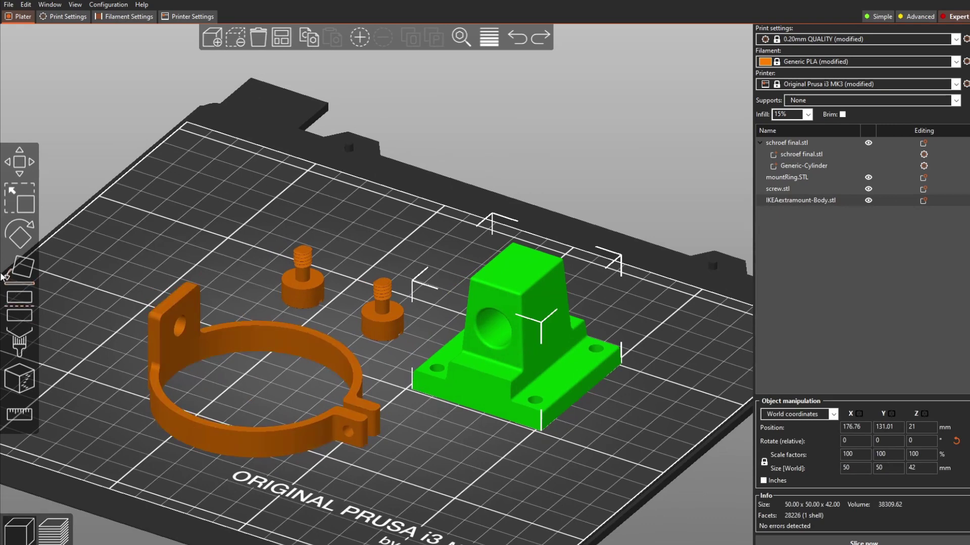
Reopen the Cut tool on the mount body and switch the mode from Dovetail to Planar
left_click(24, 304)
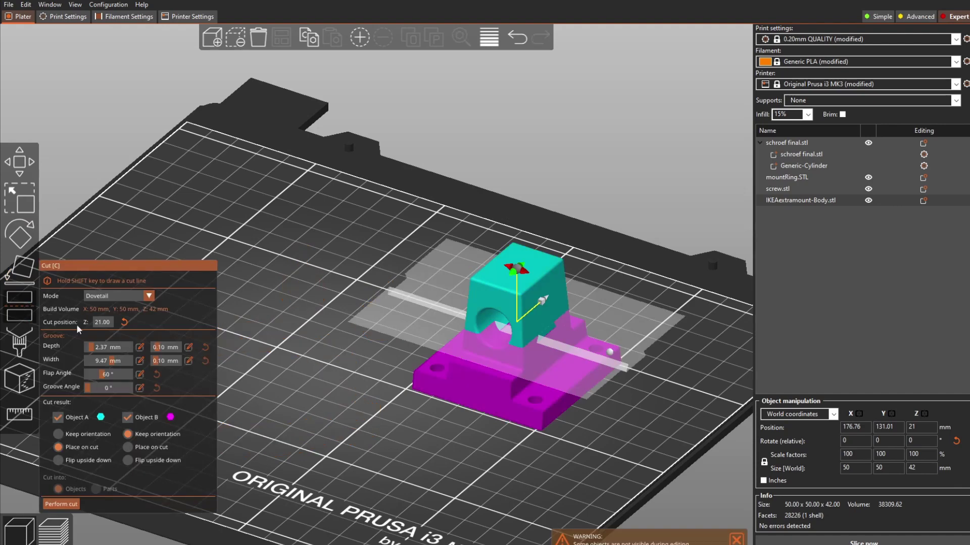
left_click(147, 297)
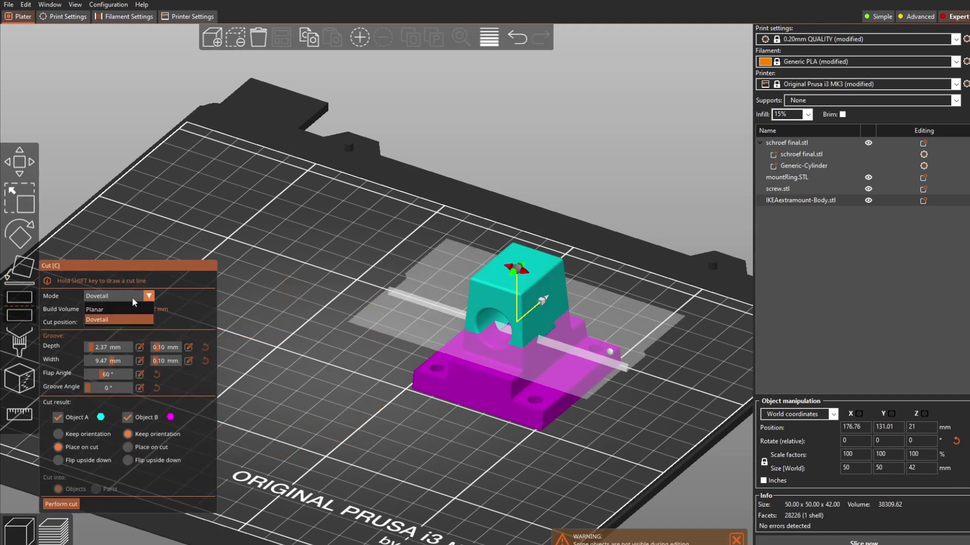
left_click(108, 308)
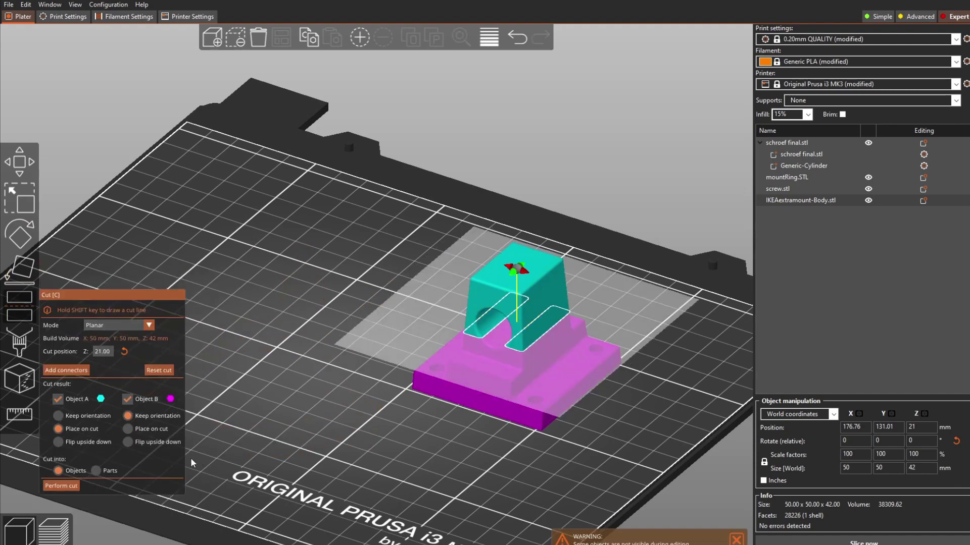
Place two connectors on the left and right cut faces
left_click(58, 371)
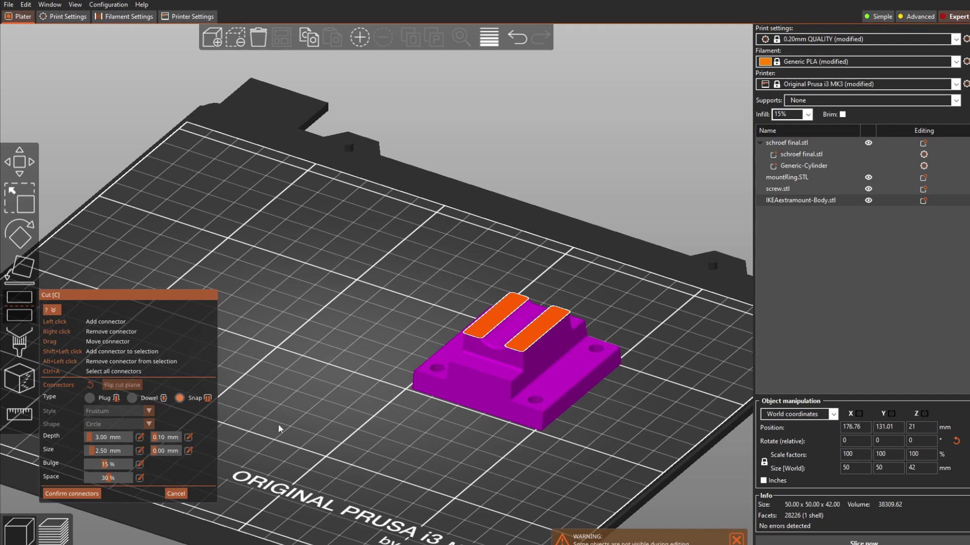
scroll(278, 424, "up", 2)
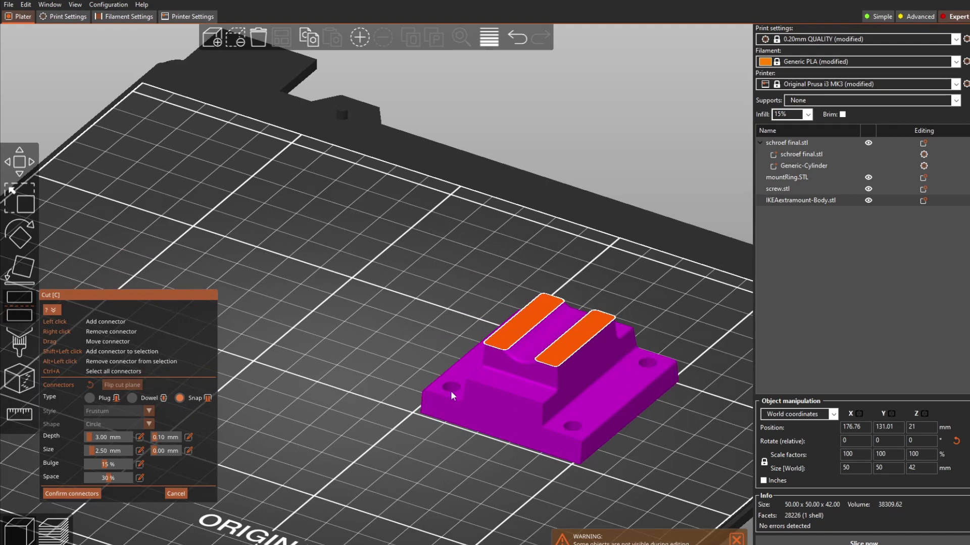
left_click(527, 321)
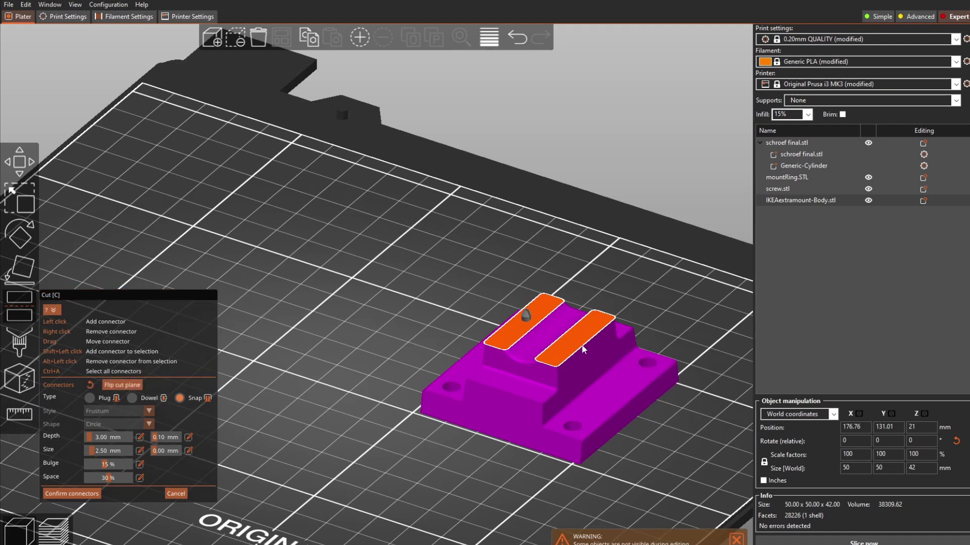
left_click(580, 337)
scroll(606, 354, "up", 3)
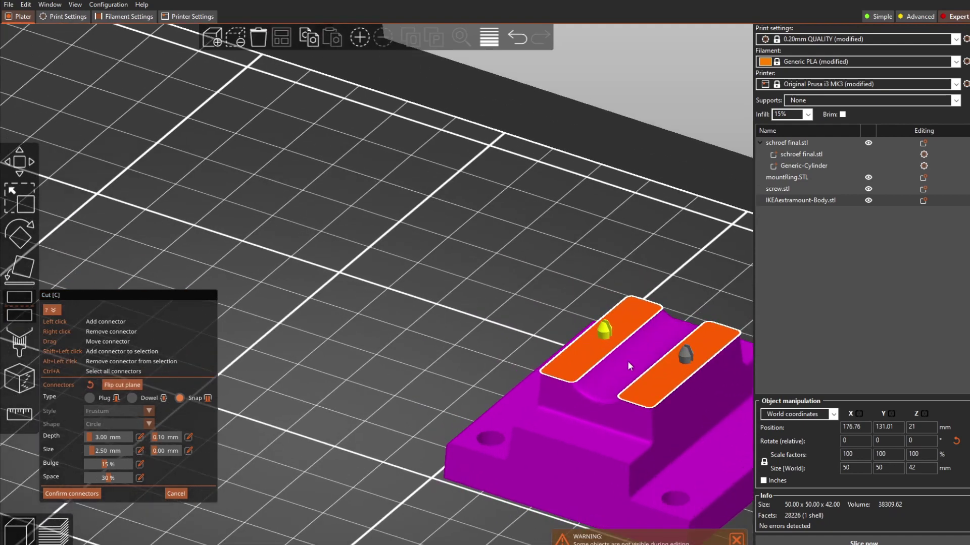
scroll(478, 318, "down", 3)
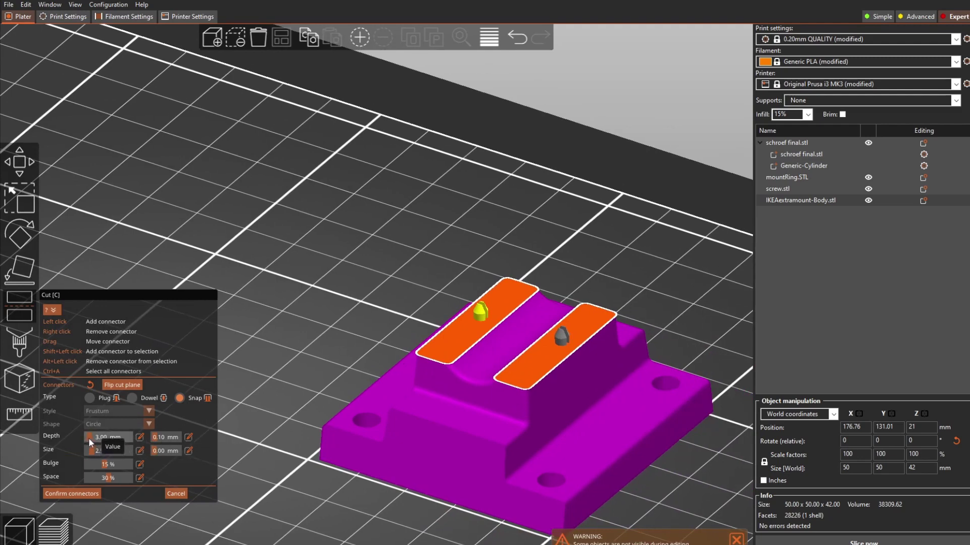
Deepen the connectors to about 4.8 mm, confirm them, and perform the planar cut
left_click_drag(89, 438, 99, 451)
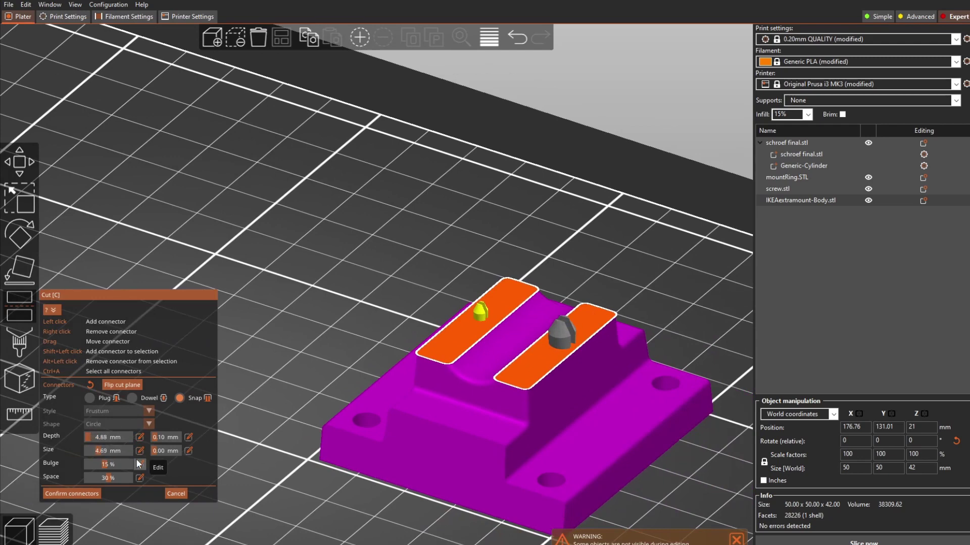
left_click(76, 495)
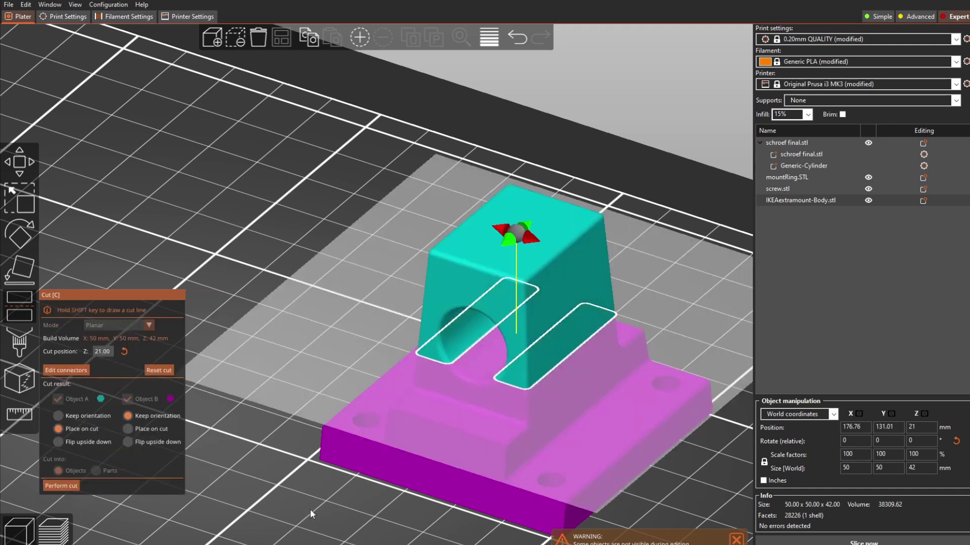
left_click(65, 484)
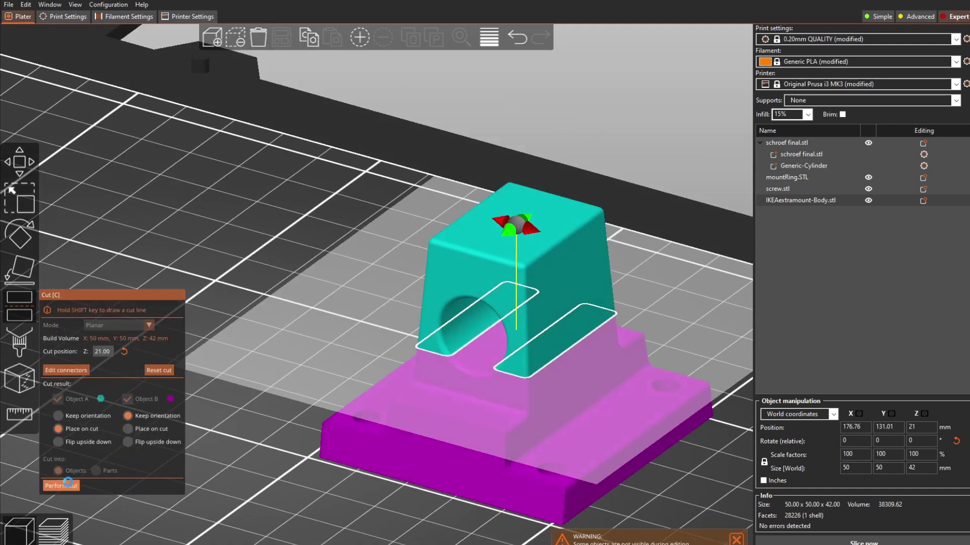
Select only the small block and lay it down on a different face
key("0")
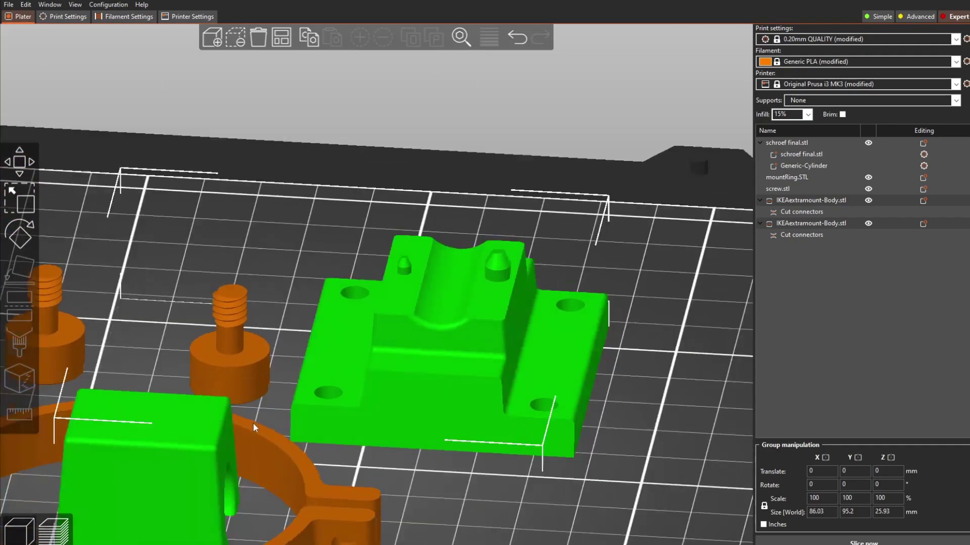
scroll(407, 421, "down", 5)
scroll(459, 445, "up", 5)
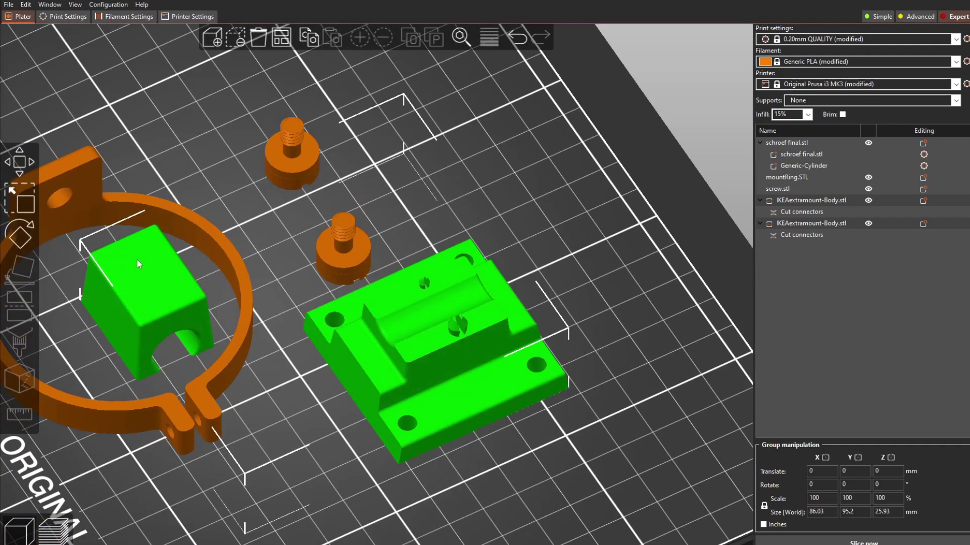
left_click(319, 423)
left_click(157, 298)
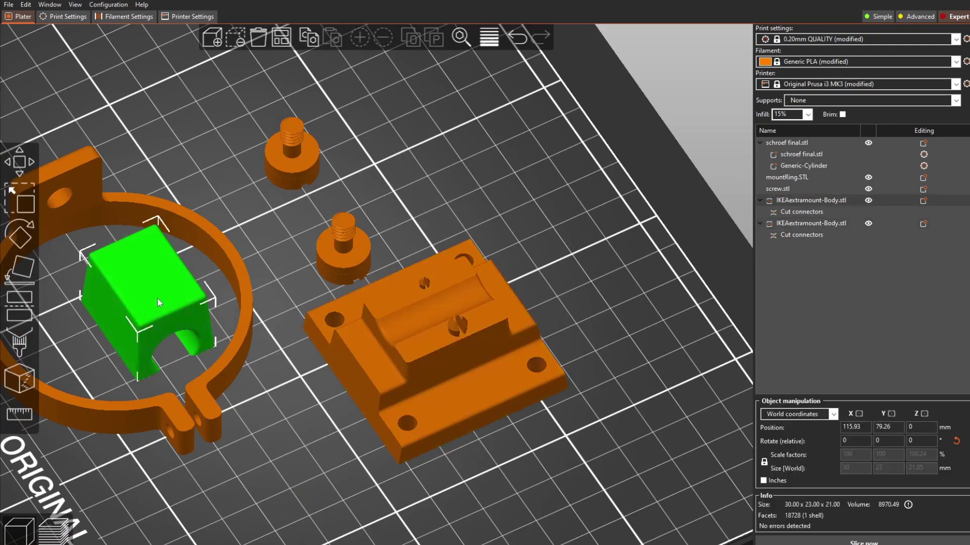
left_click(21, 275)
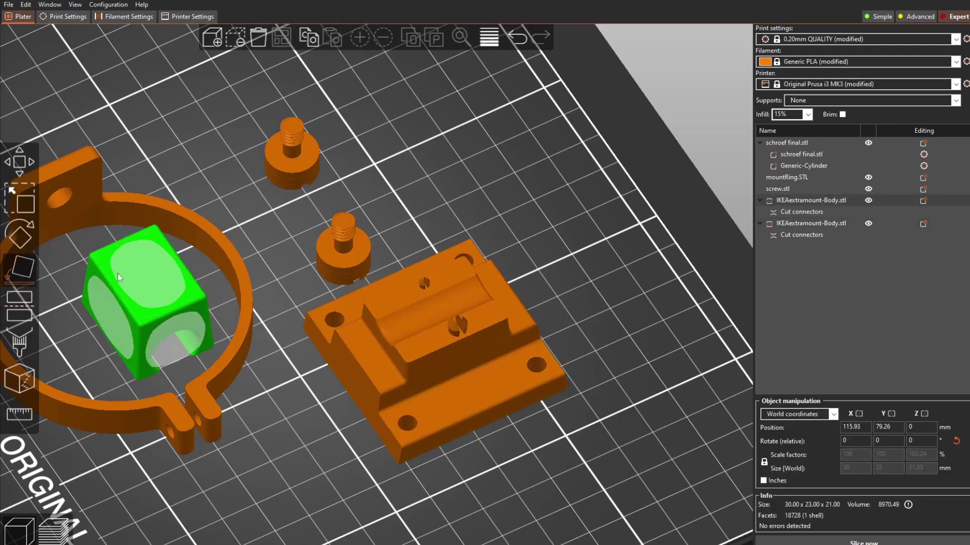
left_click(152, 284)
Move the block out of the ring to stand right of the body at X 190.57, Y 88.65
left_click_drag(290, 411, 184, 431)
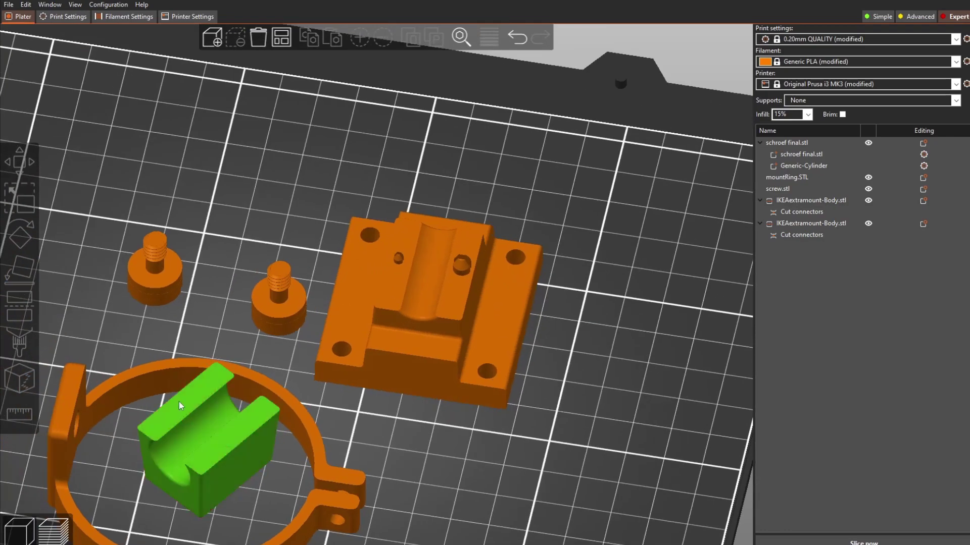
scroll(466, 269, "up", 5)
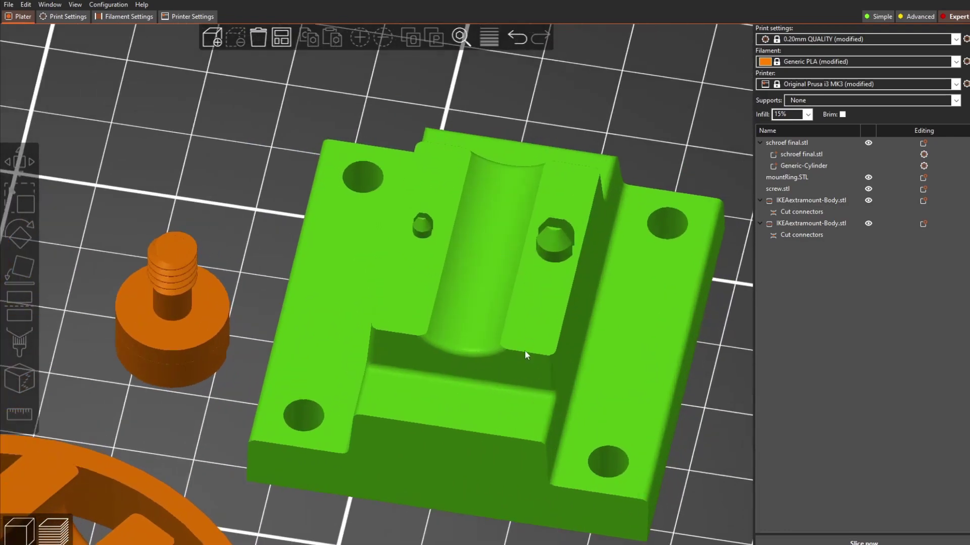
left_click_drag(707, 382, 502, 379)
scroll(430, 422, "down", 5)
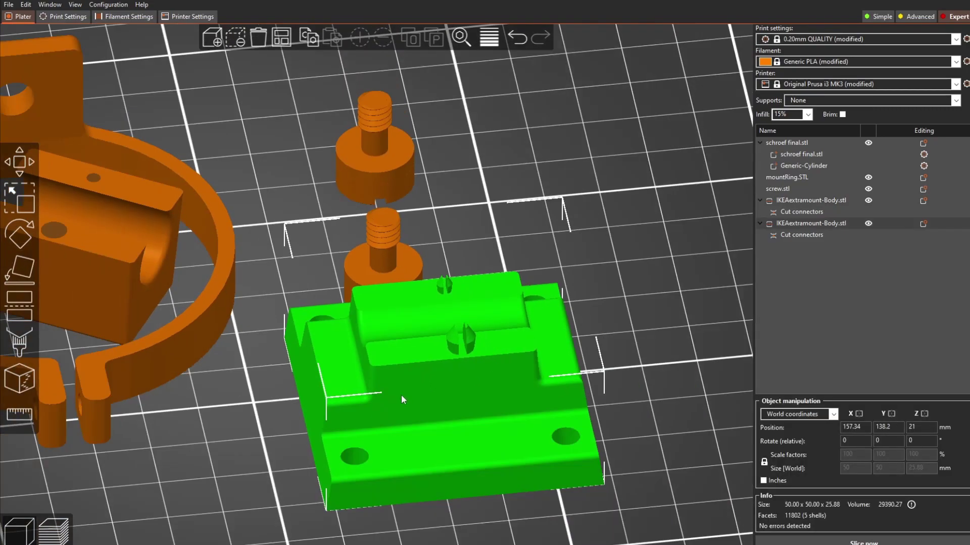
left_click_drag(260, 454, 275, 465)
scroll(275, 466, "up", 5)
scroll(318, 475, "down", 5)
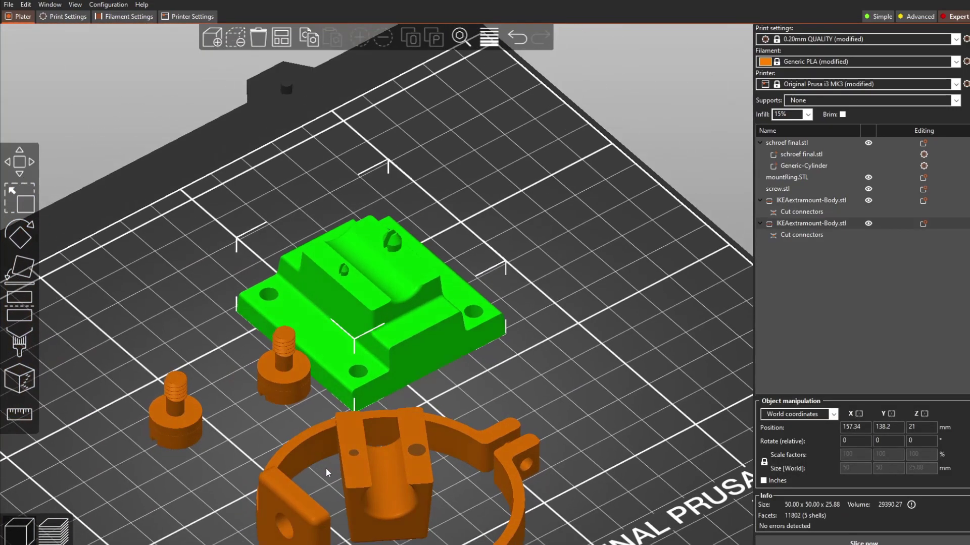
scroll(326, 469, "up", 5)
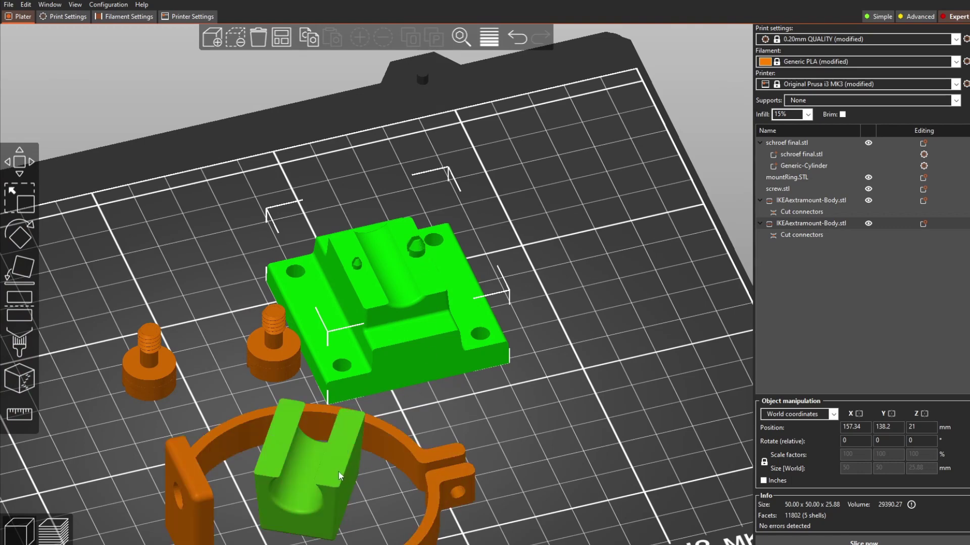
left_click_drag(354, 481, 583, 404)
scroll(541, 484, "down", 3)
left_click_drag(541, 485, 479, 485)
scroll(476, 484, "up", 3)
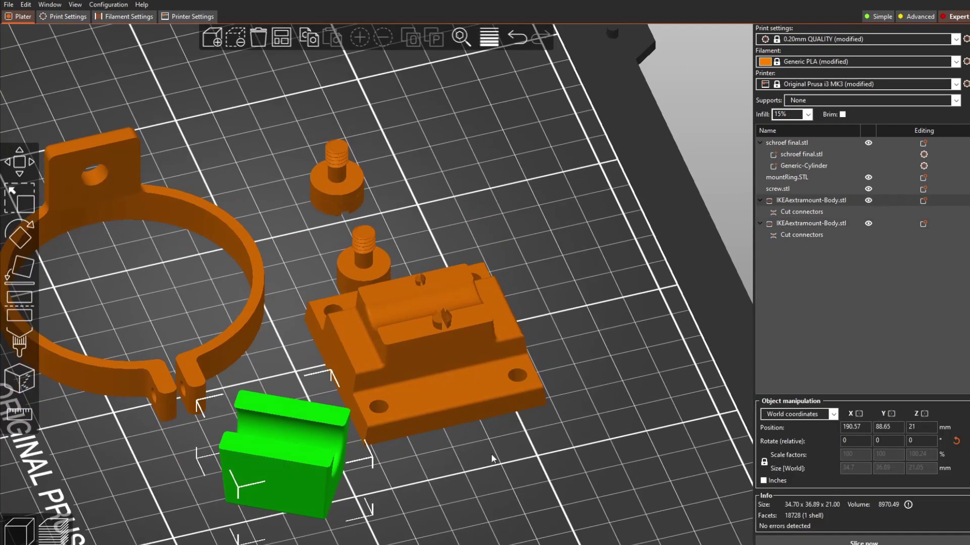
left_click_drag(248, 494, 286, 490)
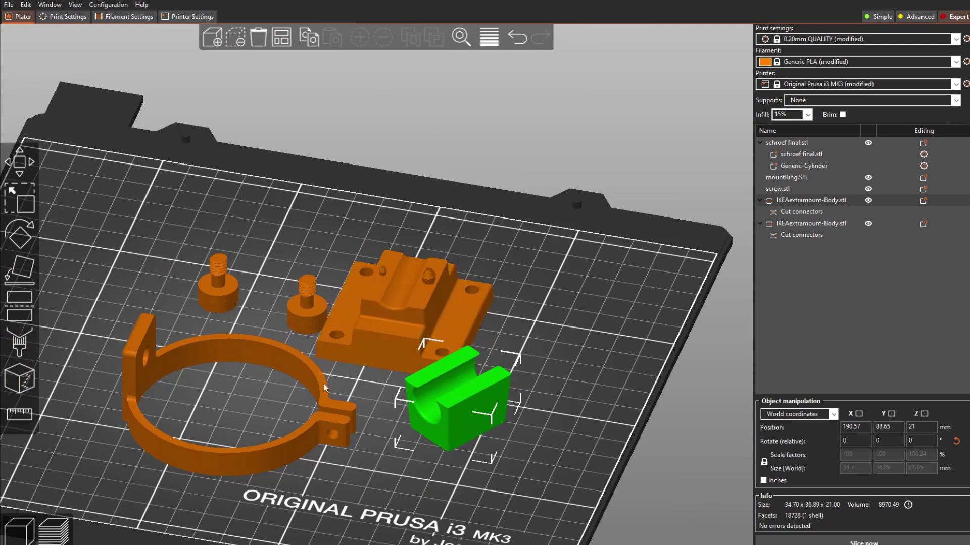
left_click_drag(414, 484, 409, 503)
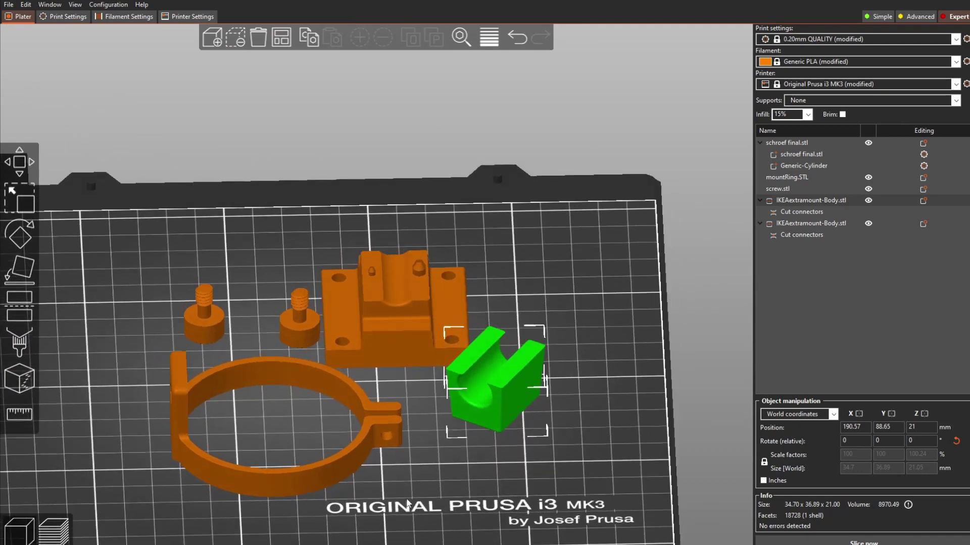
Auto-arrange the parts, then re-arrange with Fast geometry handling
left_click(282, 36)
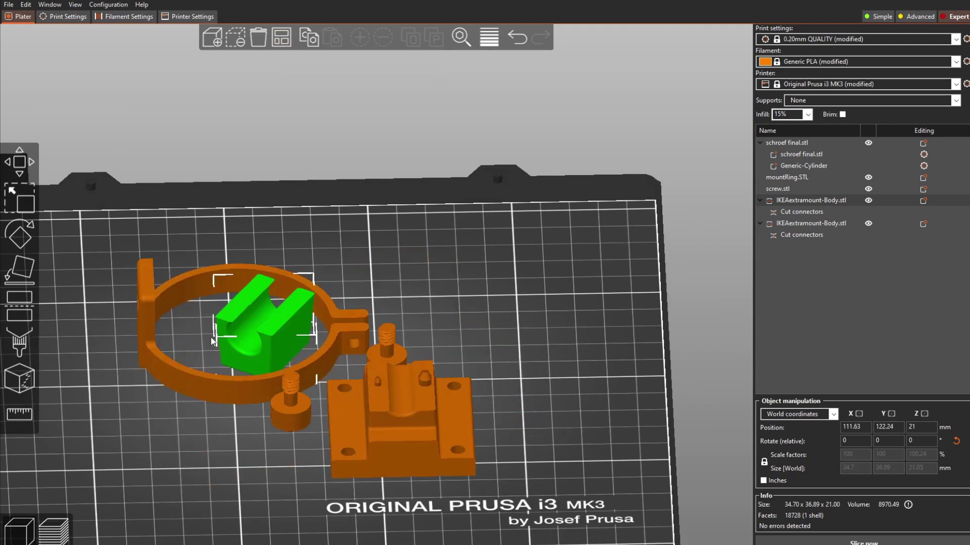
left_click(282, 37)
right_click(282, 37)
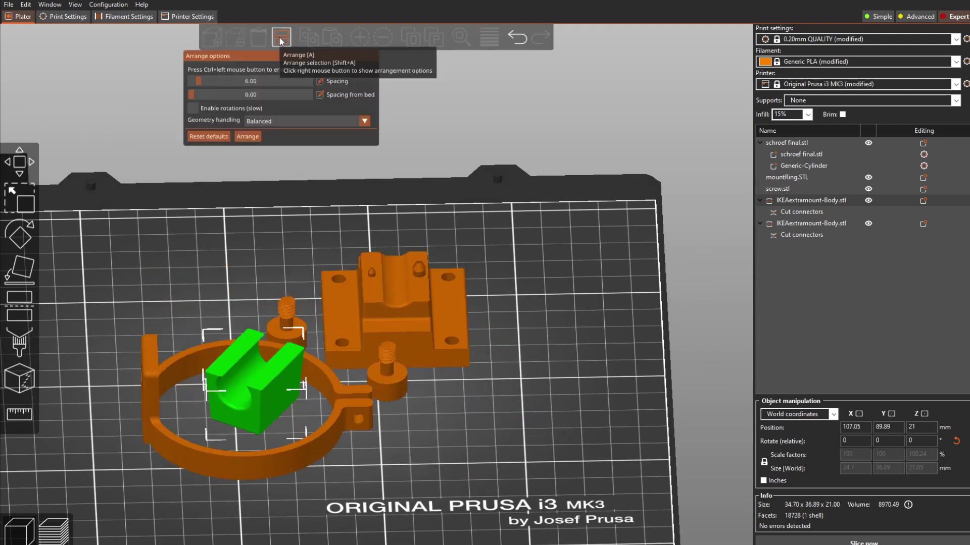
left_click(276, 121)
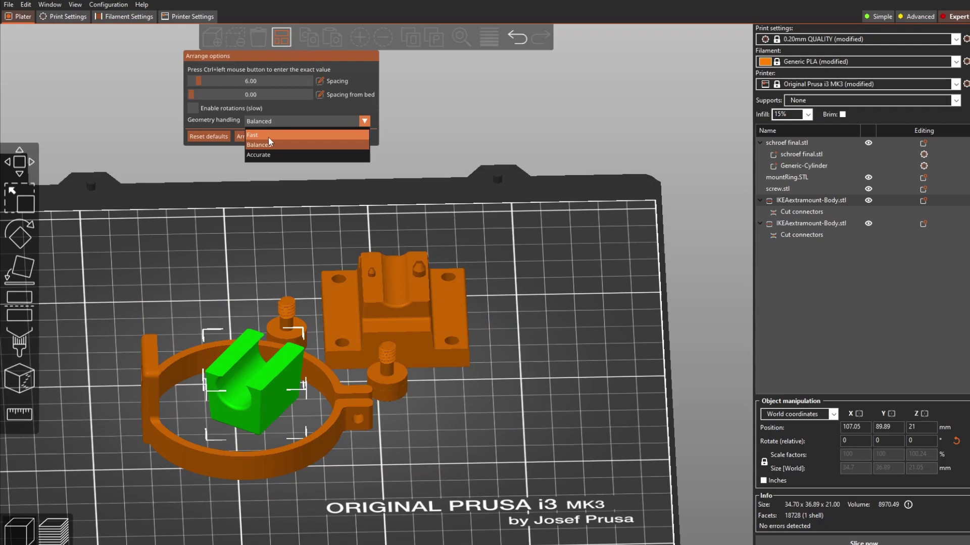
left_click(269, 137)
left_click(248, 137)
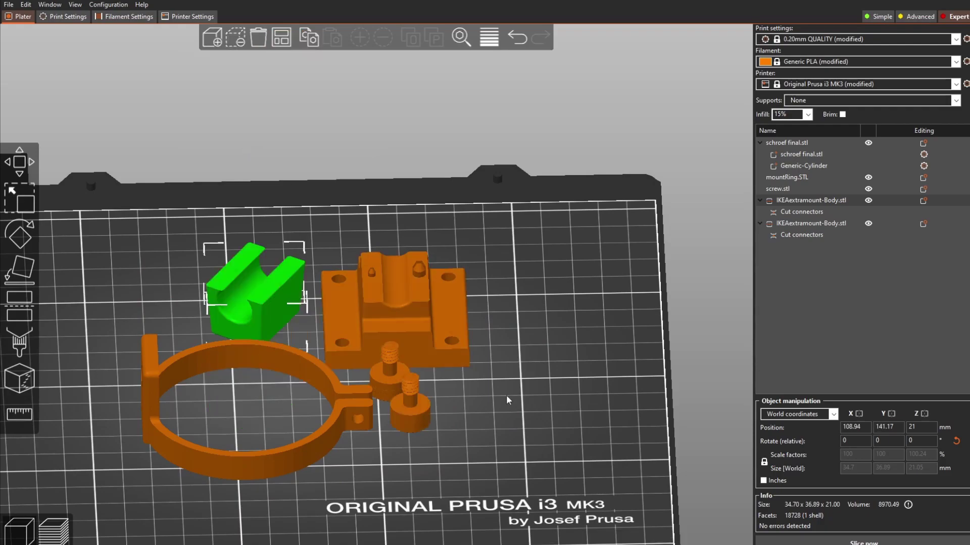
left_click_drag(506, 395, 511, 368)
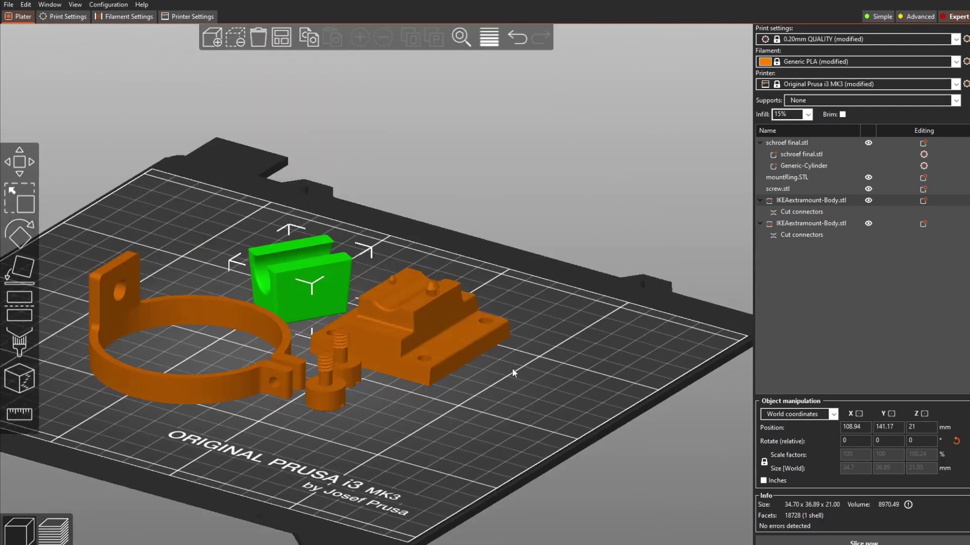
scroll(427, 219, "up", 3)
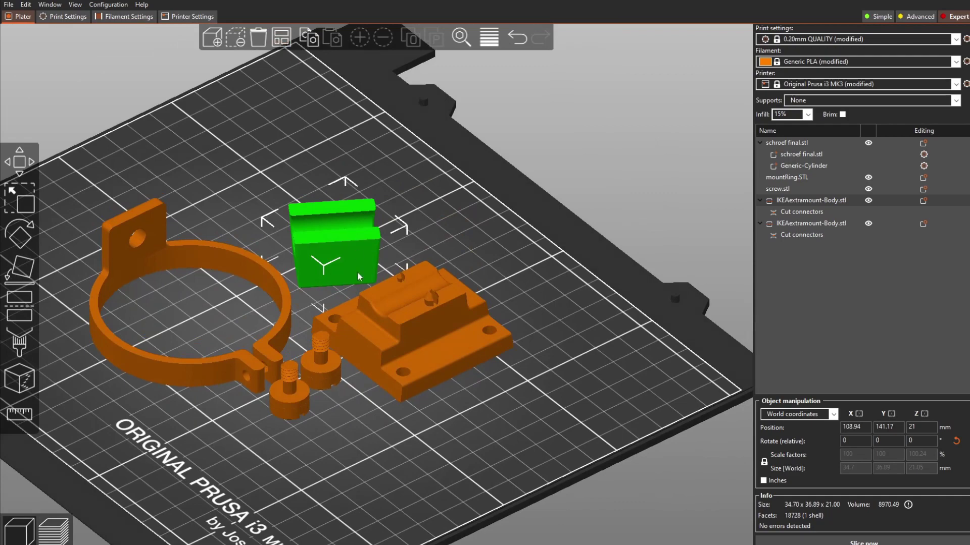
left_click_drag(421, 428, 432, 446)
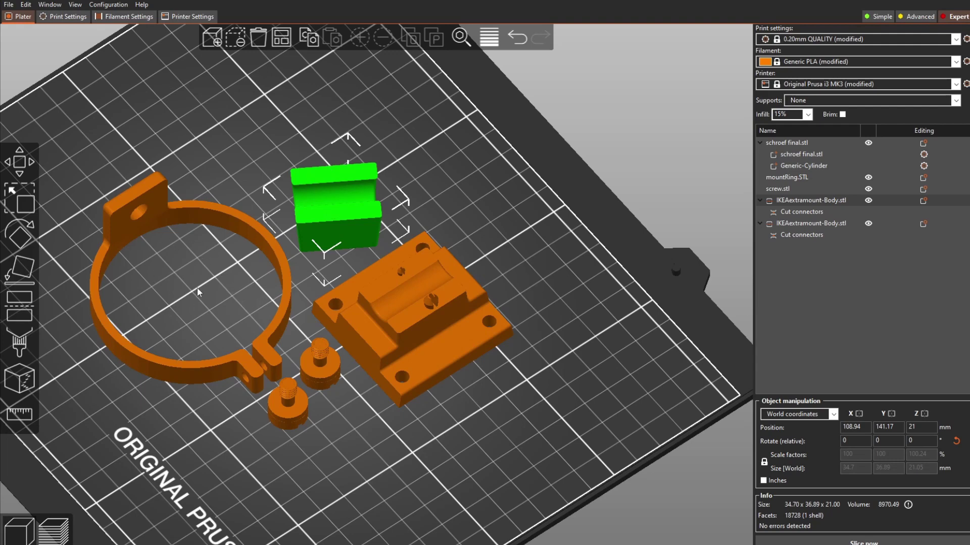
Re-arrange the parts with Balanced geometry handling
right_click(281, 39)
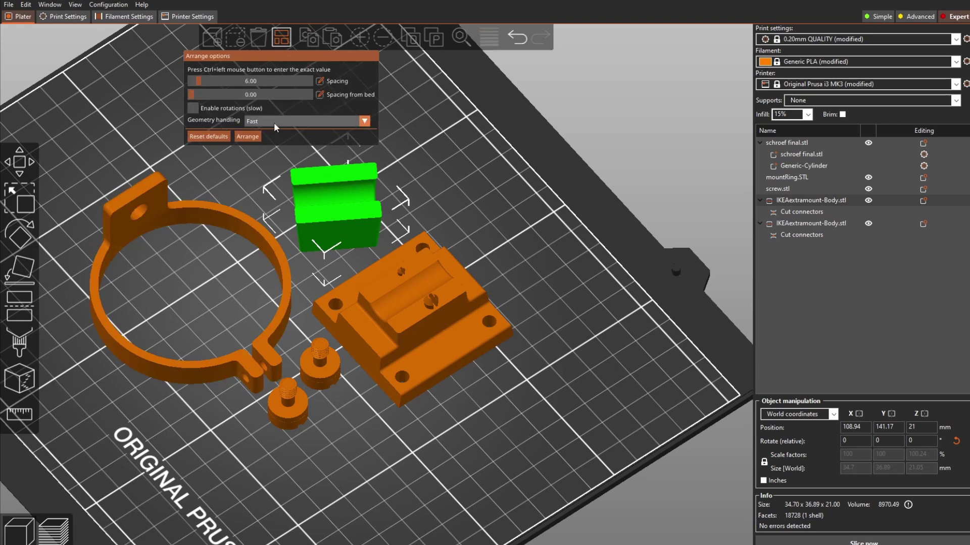
left_click(366, 121)
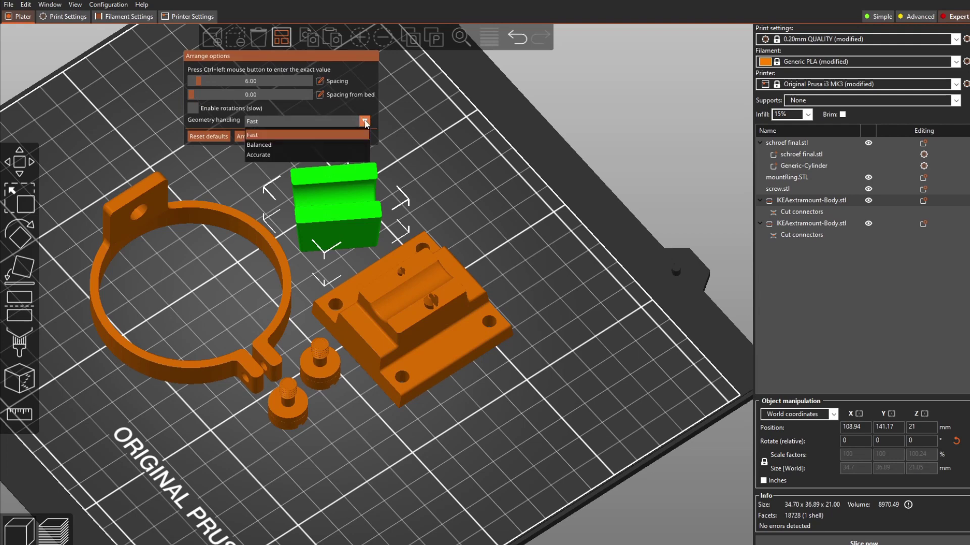
left_click(284, 145)
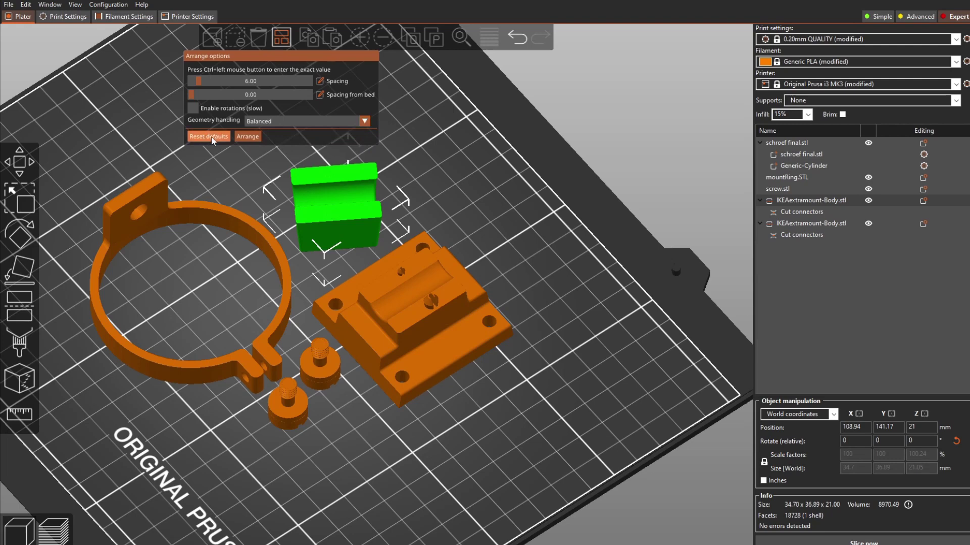
left_click(246, 136)
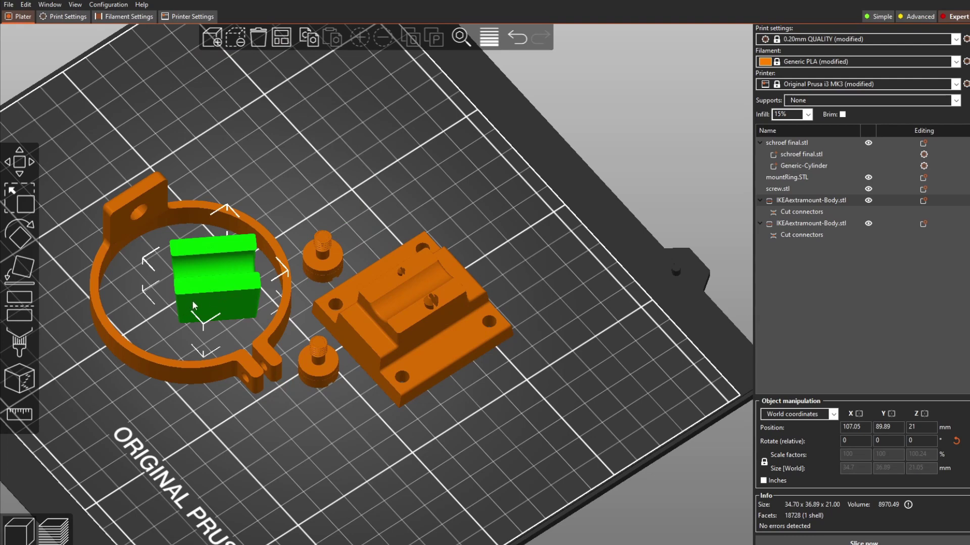
Re-arrange with Accurate geometry handling, nesting the block inside the ring
right_click(277, 41)
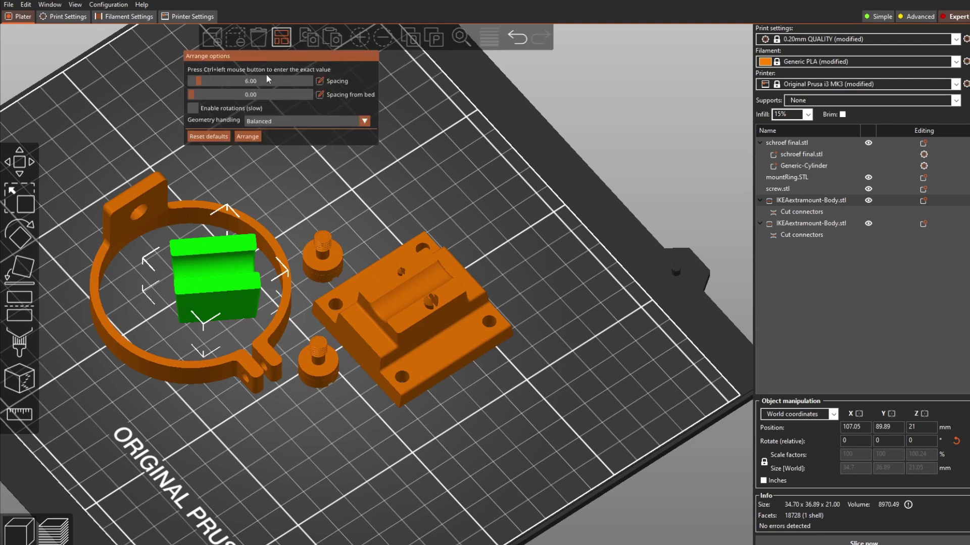
left_click(272, 120)
left_click(272, 158)
left_click(248, 137)
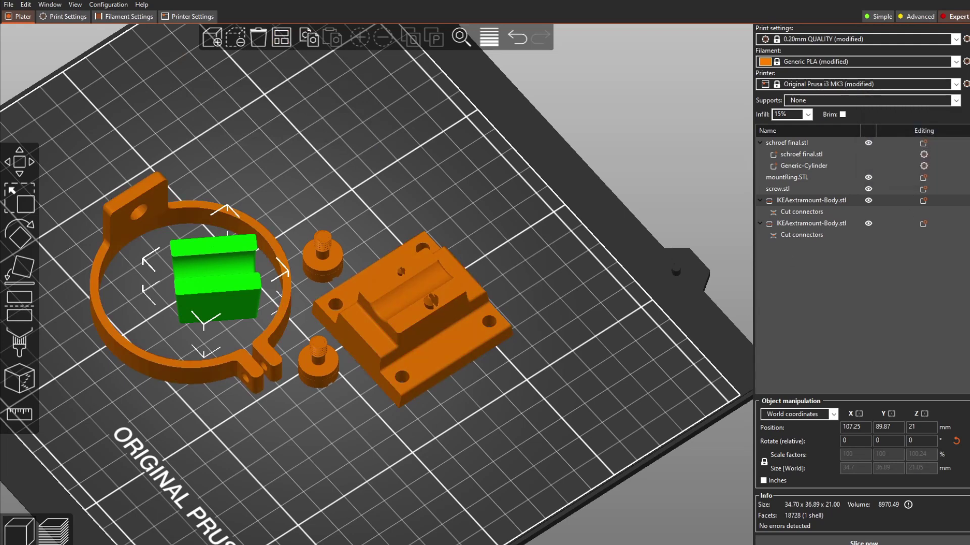
Return to the PrusaSlicer releases page and scroll back up through the arrange notes
left_click(915, 91)
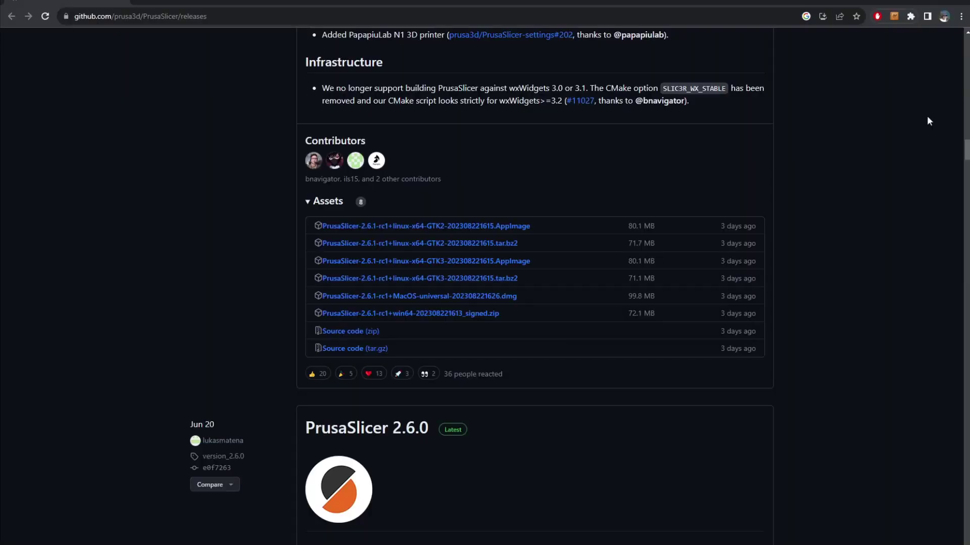
scroll(626, 288, "up", 20)
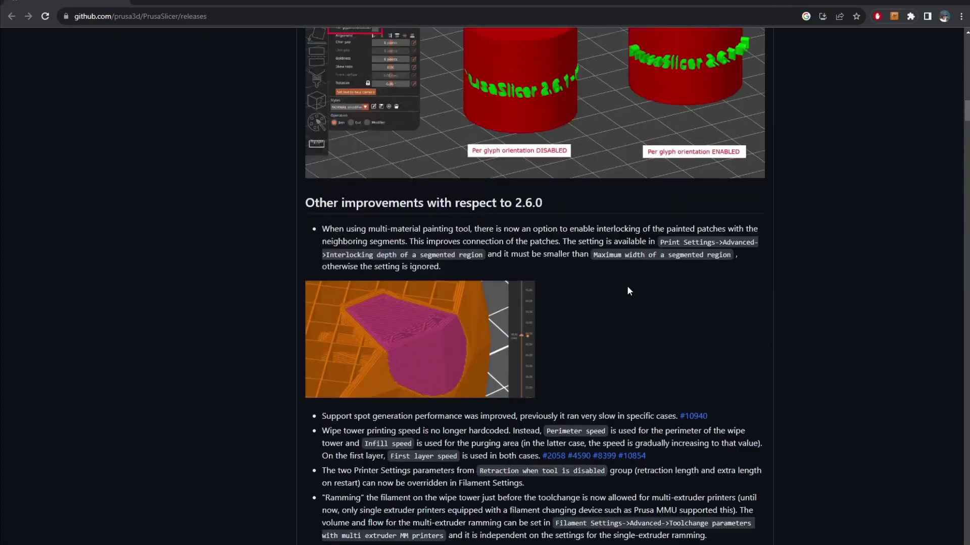
scroll(630, 288, "up", 12)
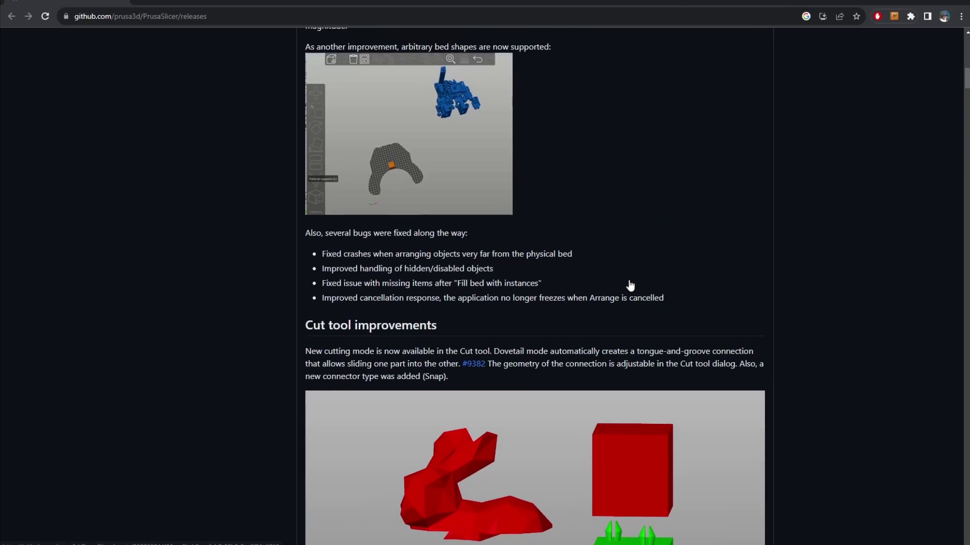
scroll(630, 285, "up", 1)
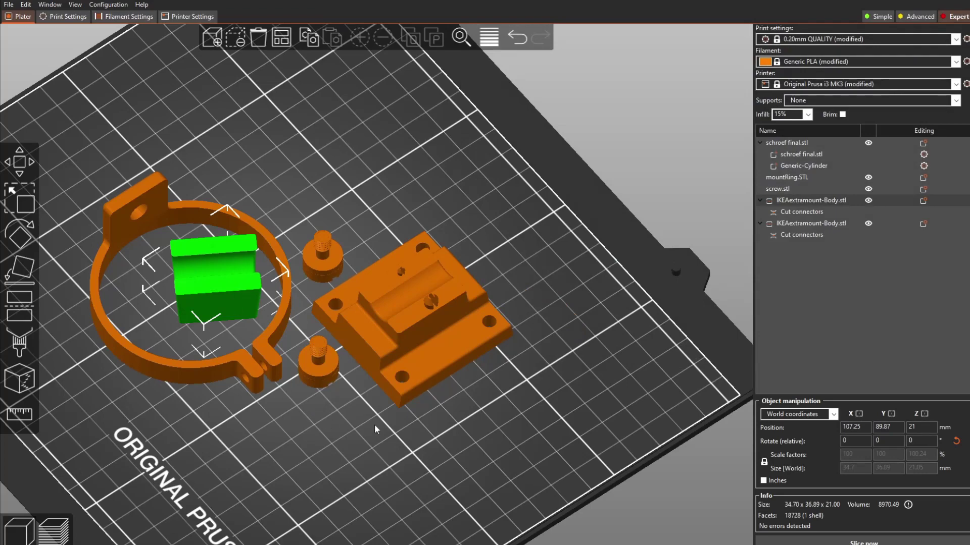
Move the small block out of the mount ring to X 113.77, Y 149.3 on open bed space
left_click_drag(279, 470, 348, 455)
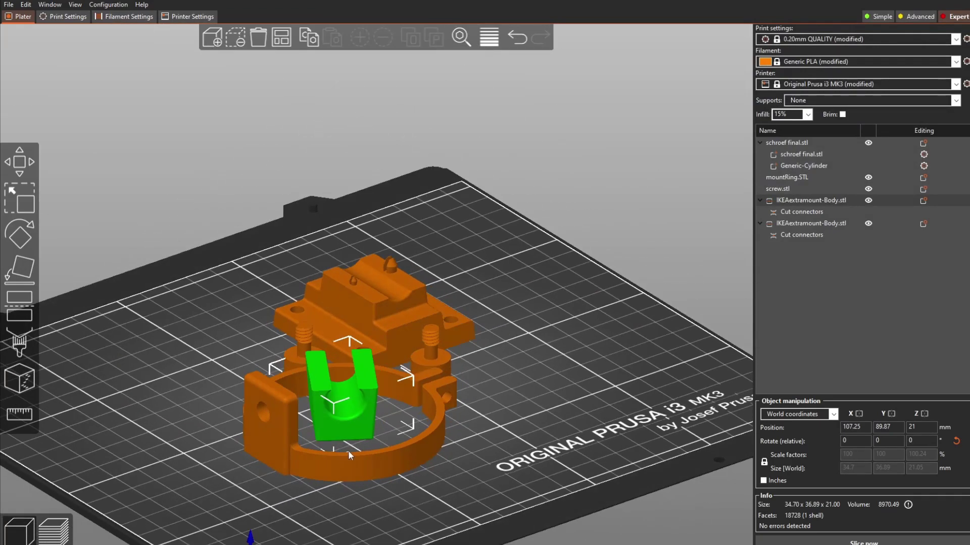
scroll(349, 455, "down", 1)
scroll(309, 450, "up", 3)
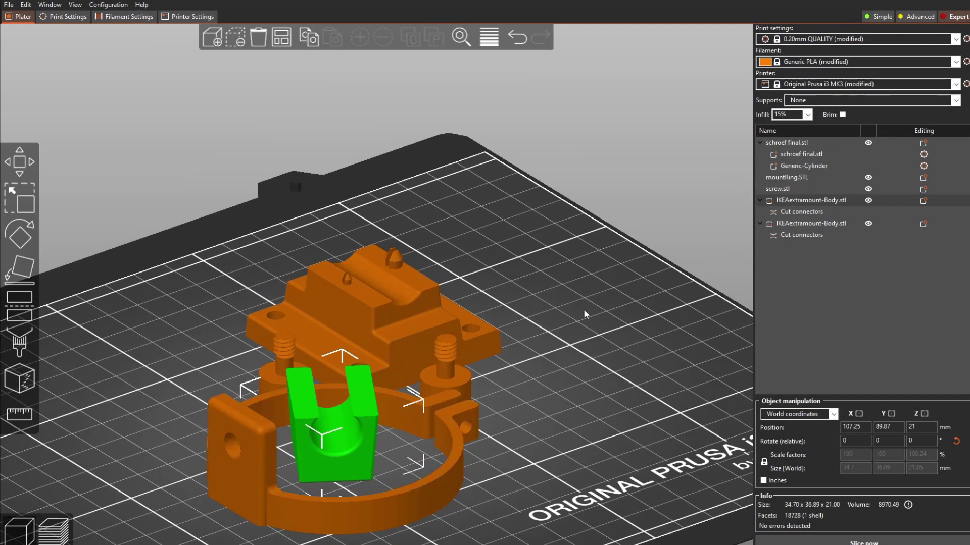
middle_click_drag(510, 456, 578, 318)
scroll(424, 425, "up", 2)
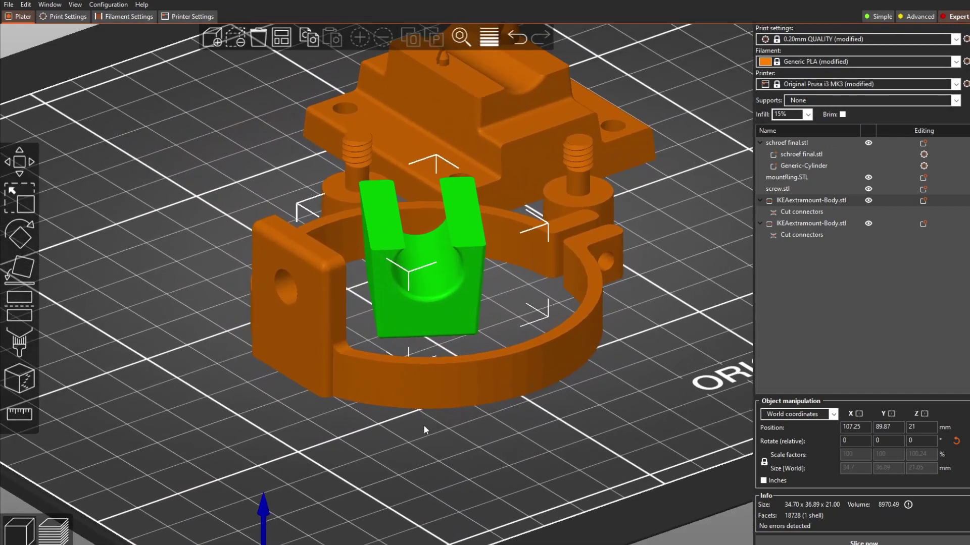
left_click(399, 394)
left_click(471, 304)
left_click_drag(459, 287, 291, 152)
left_click_drag(357, 423, 463, 458)
Select the mount ring again and bring up its context menu
scroll(463, 459, "up", 3)
scroll(463, 458, "down", 2)
left_click(519, 385)
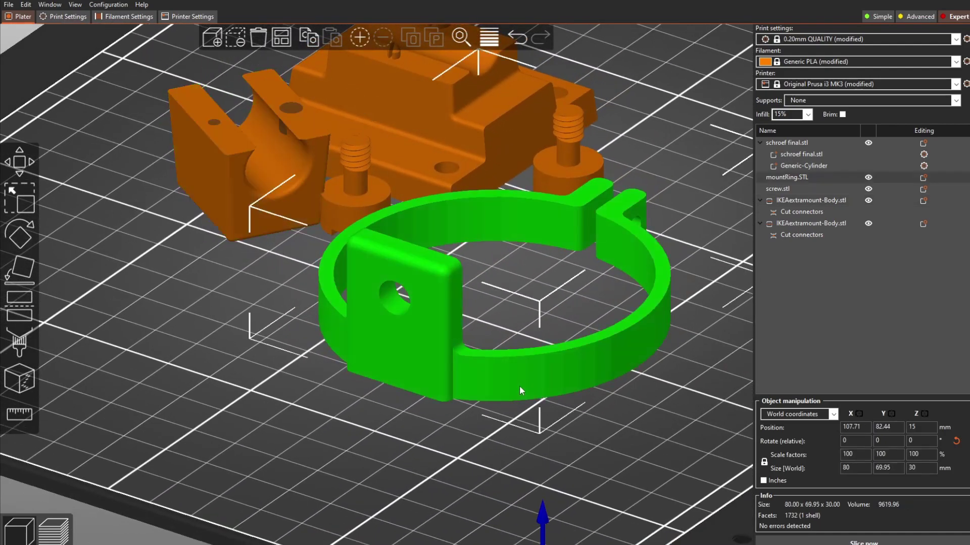
scroll(521, 384, "up", 1)
right_click(521, 385)
Add an embossed text part to the ring reading 'GUBUTEK'
mouse_move(598, 267)
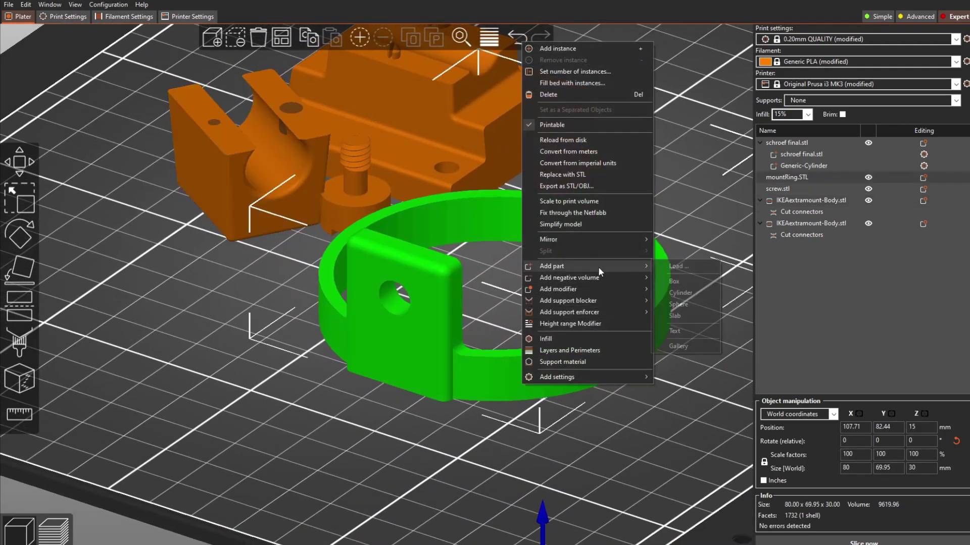
left_click(681, 333)
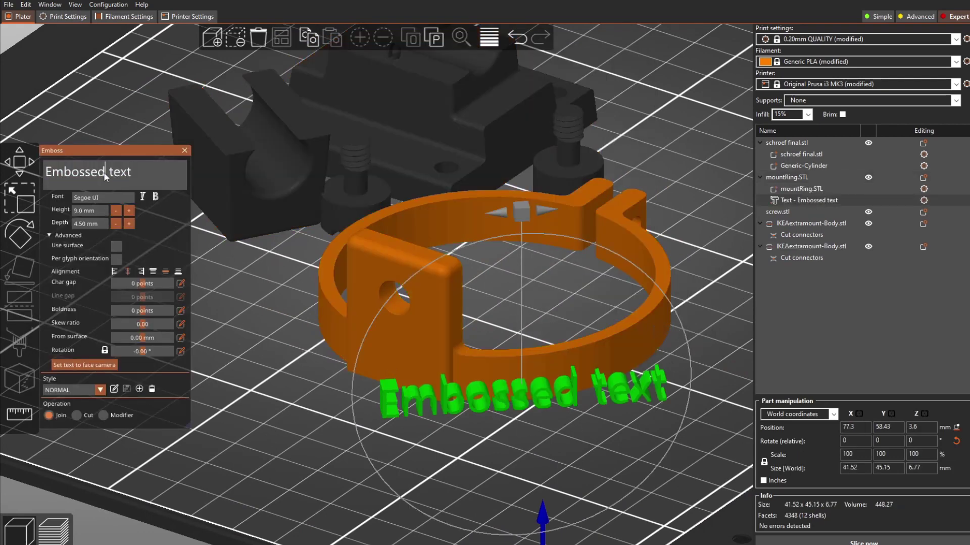
key("ctrl+a")
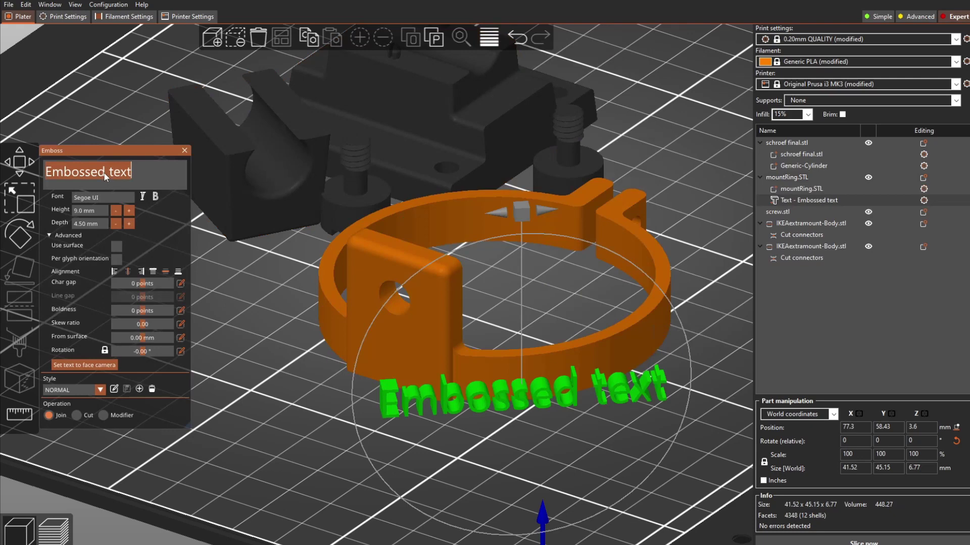
type("GUBUTE")
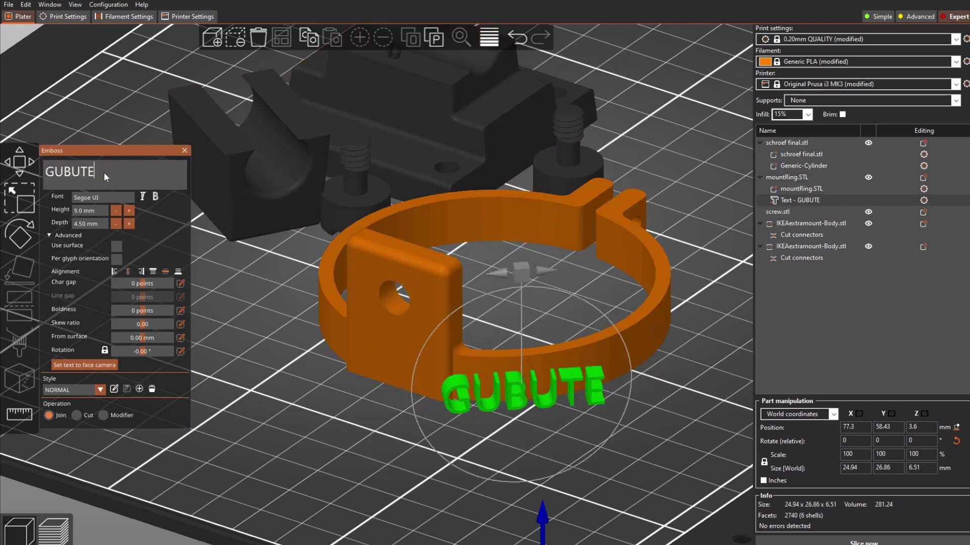
type("K")
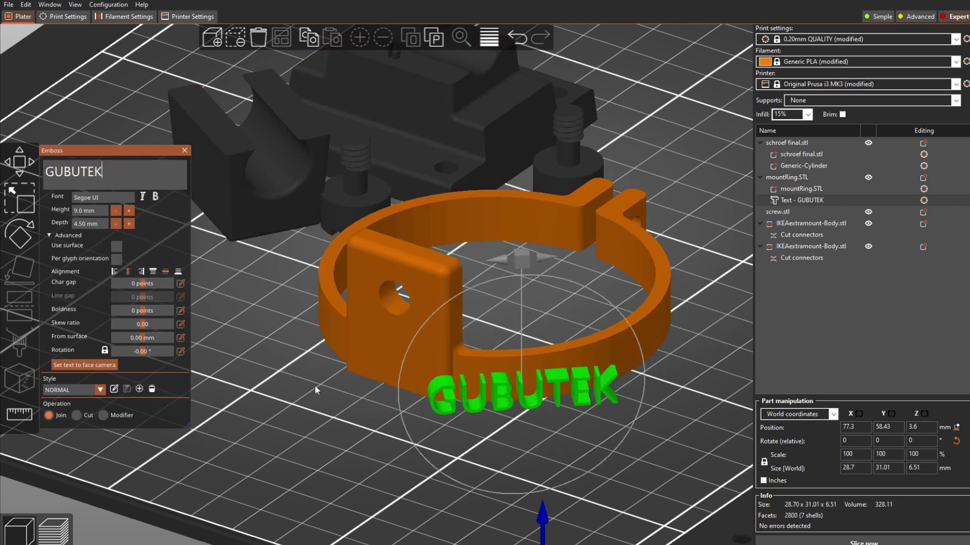
key("Escape")
left_click_drag(377, 432, 416, 459)
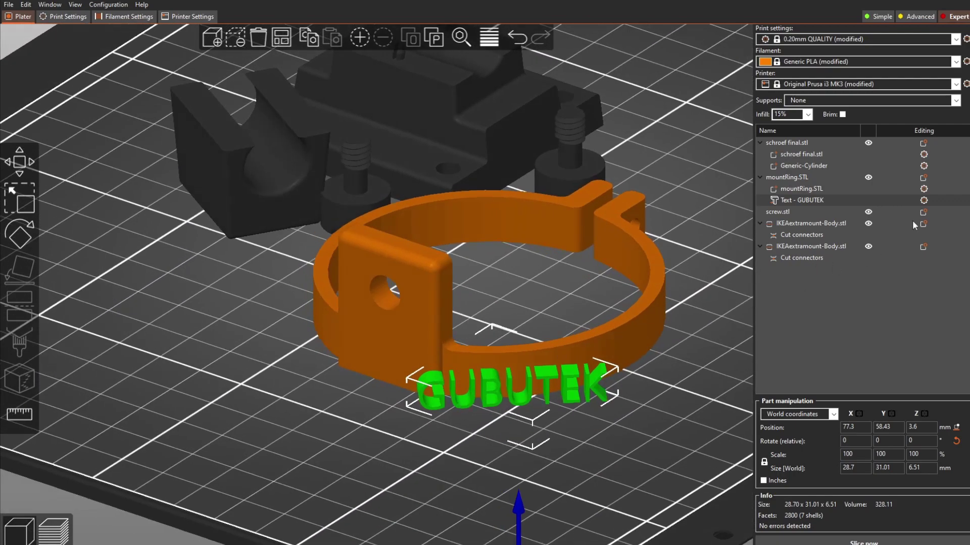
Reopen the GUBUTEK text's emboss settings and enable Use surface so it wraps the ring
right_click(934, 200)
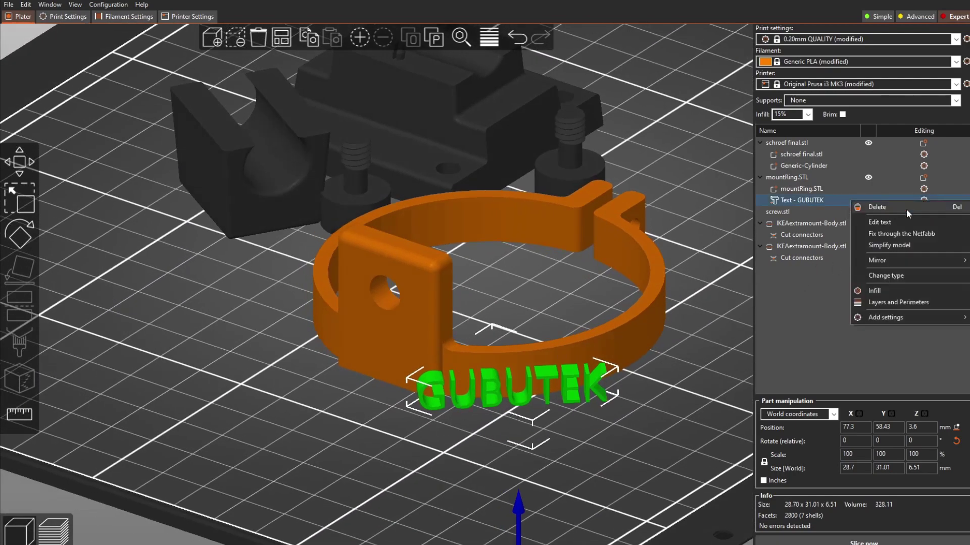
left_click(901, 223)
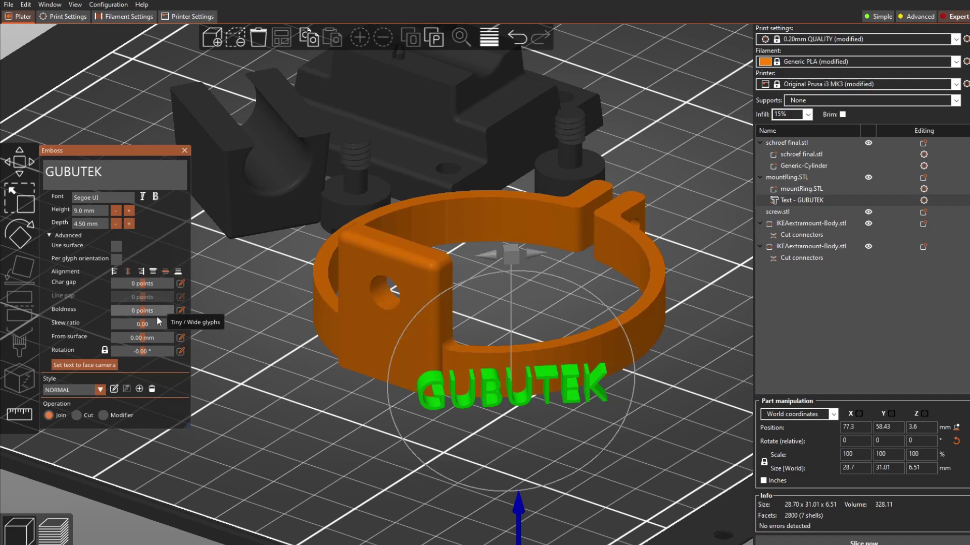
left_click(116, 246)
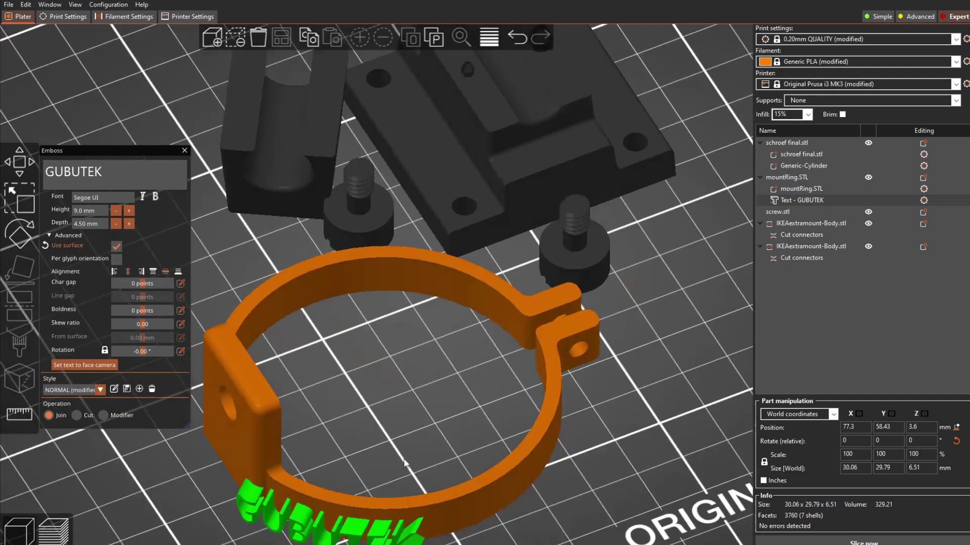
left_click_drag(405, 458, 444, 450)
Orbit around the selected mount ring to inspect the GUBUTEK lettering from low and high angles
left_click(513, 464)
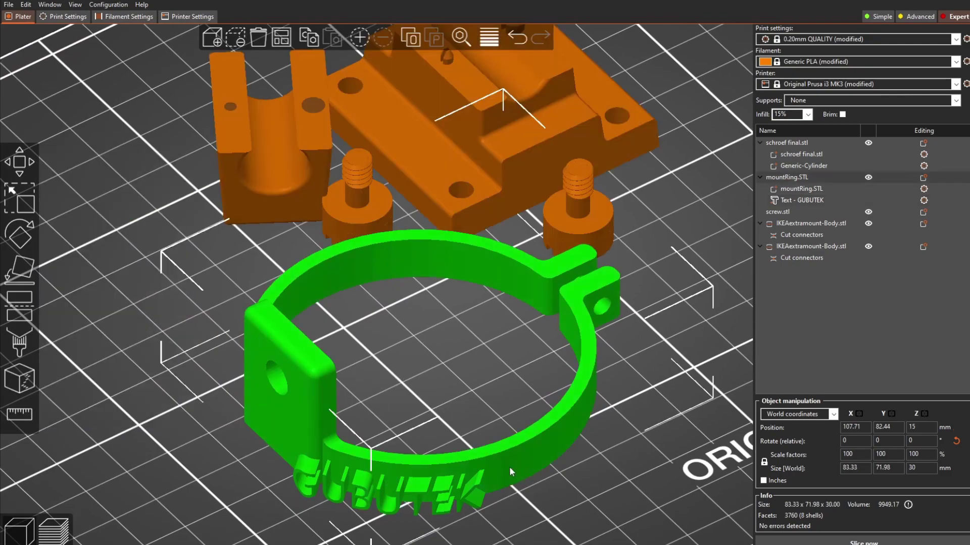
left_click_drag(500, 416, 434, 413)
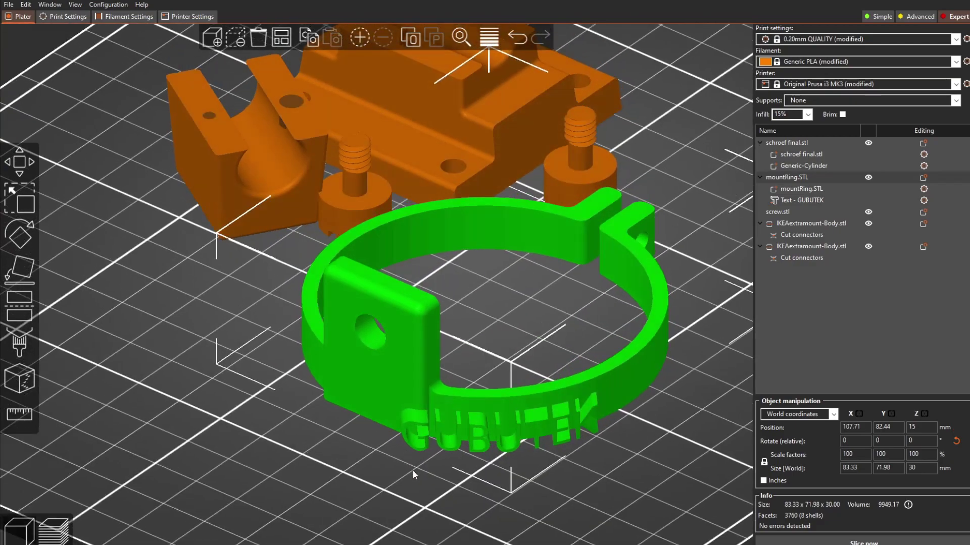
mouse_move(413, 470)
left_mouse_down()
mouse_move(390, 479)
mouse_move(430, 473)
left_mouse_up()
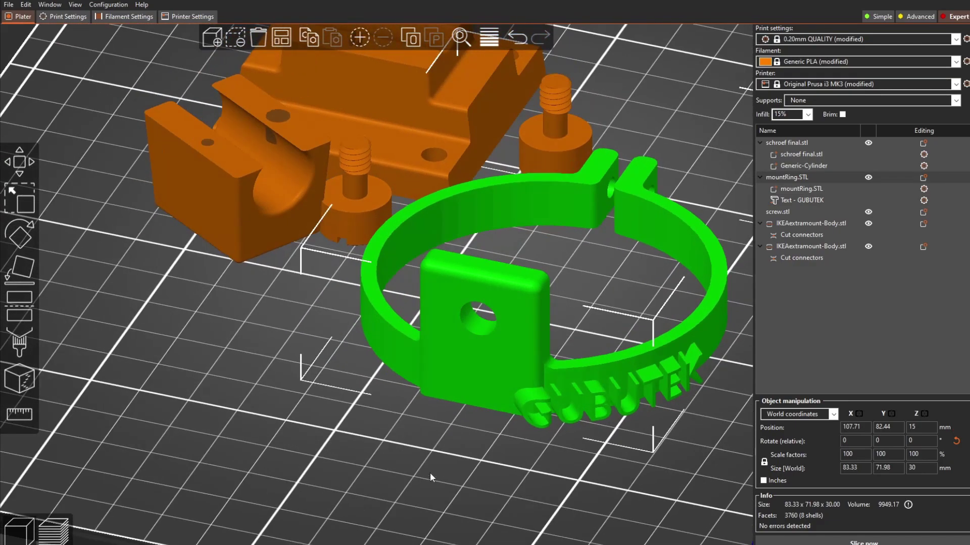
left_click_drag(492, 457, 494, 431)
mouse_move(452, 474)
left_mouse_down()
mouse_move(443, 478)
mouse_move(447, 467)
left_mouse_up()
left_click_drag(507, 350, 425, 436)
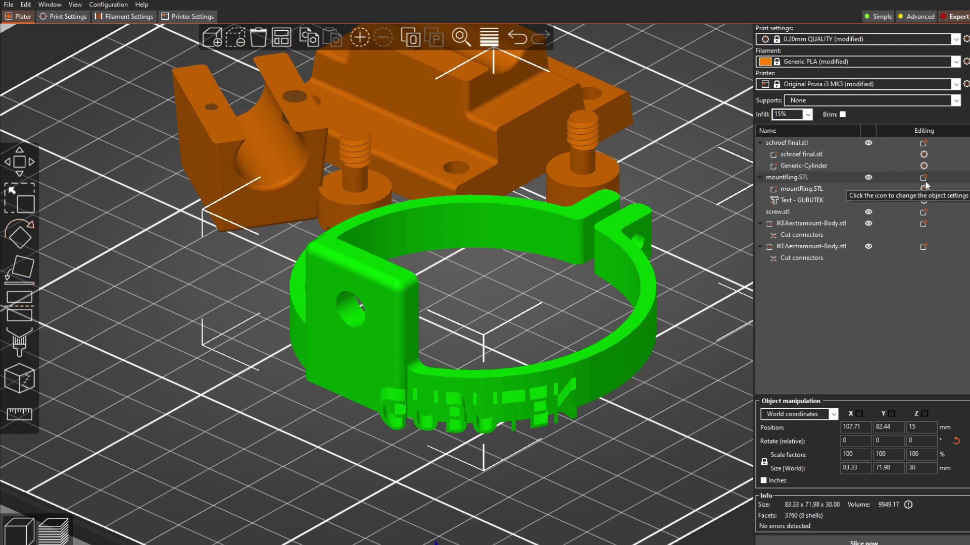
Reopen the GUBUTEK text's emboss settings and enable Per glyph orientation
left_click(923, 200)
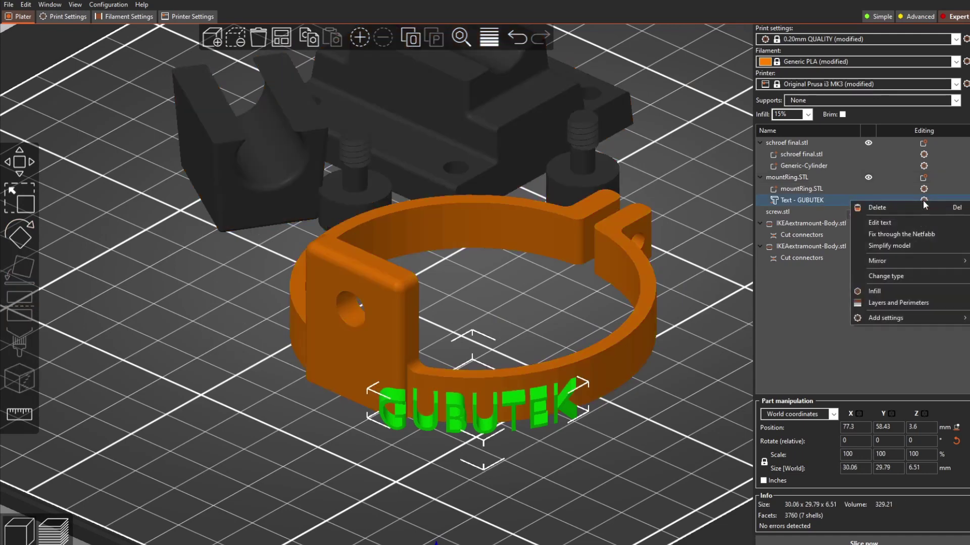
left_click(899, 222)
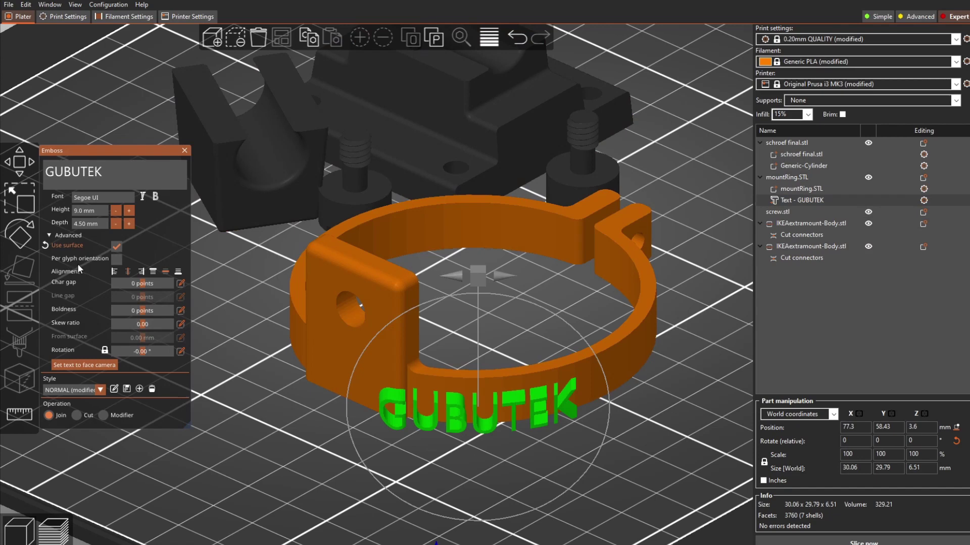
left_click(117, 261)
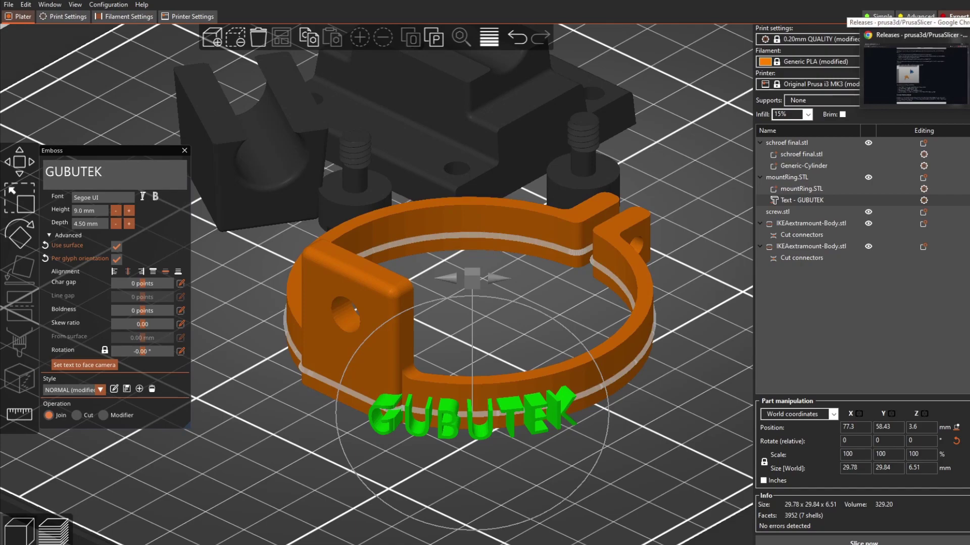
Switch to the PrusaSlicer GitHub releases page and scroll through its Emboss notes
left_click(914, 74)
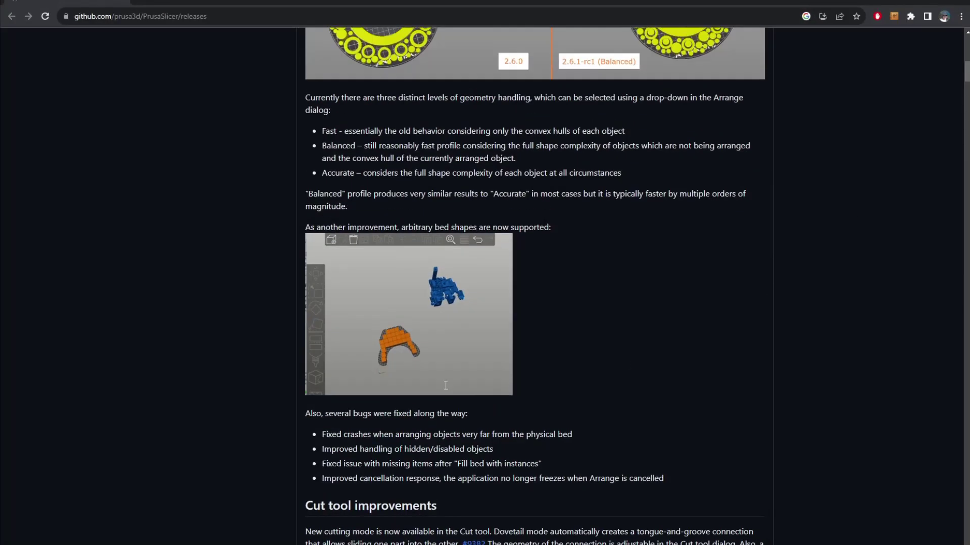
scroll(448, 389, "down", 6)
scroll(449, 389, "down", 15)
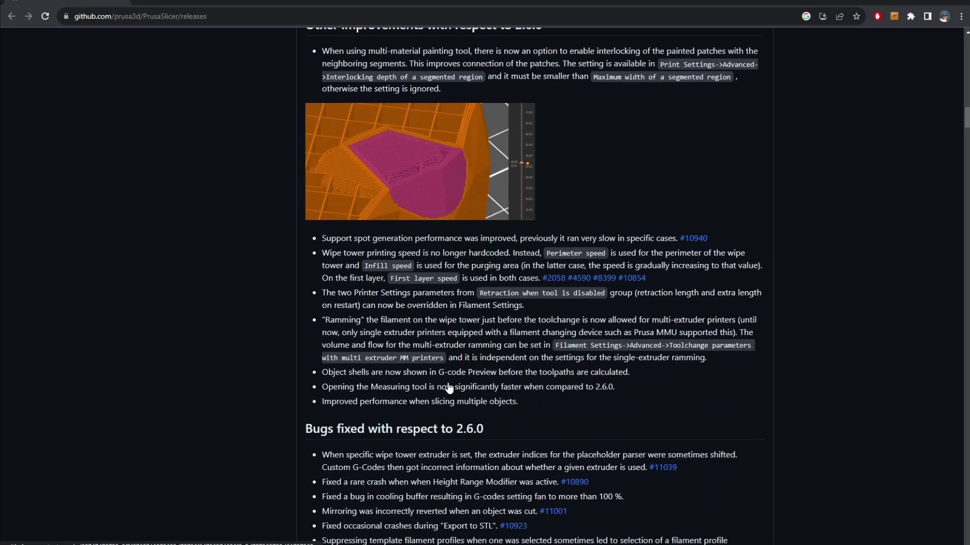
scroll(449, 388, "up", 4)
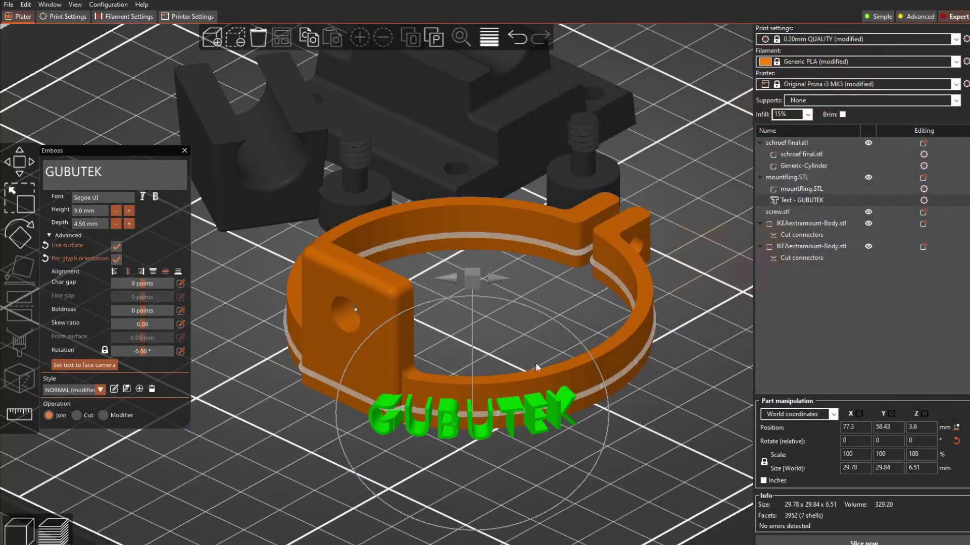
mouse_move(277, 449)
left_mouse_down()
mouse_move(286, 444)
mouse_move(275, 450)
left_mouse_up()
scroll(287, 444, "up", 2)
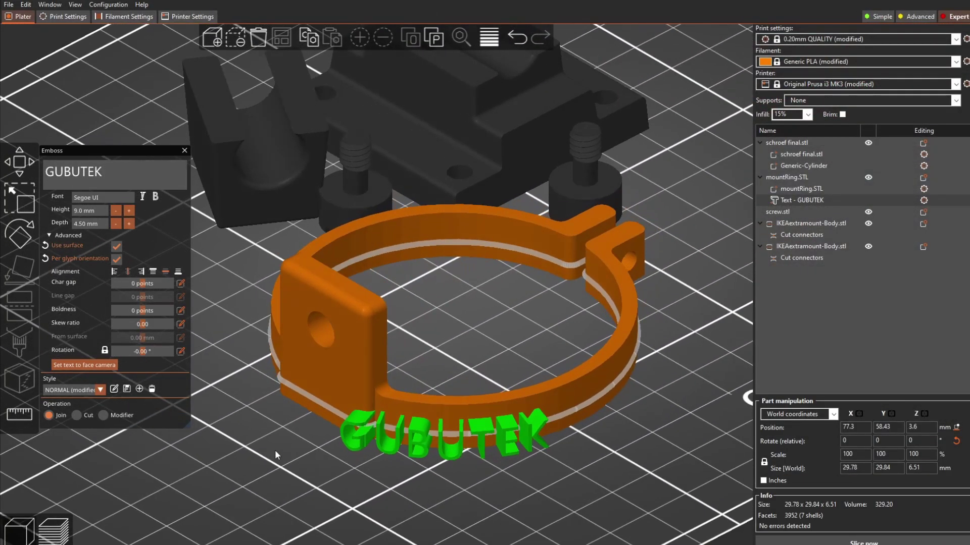